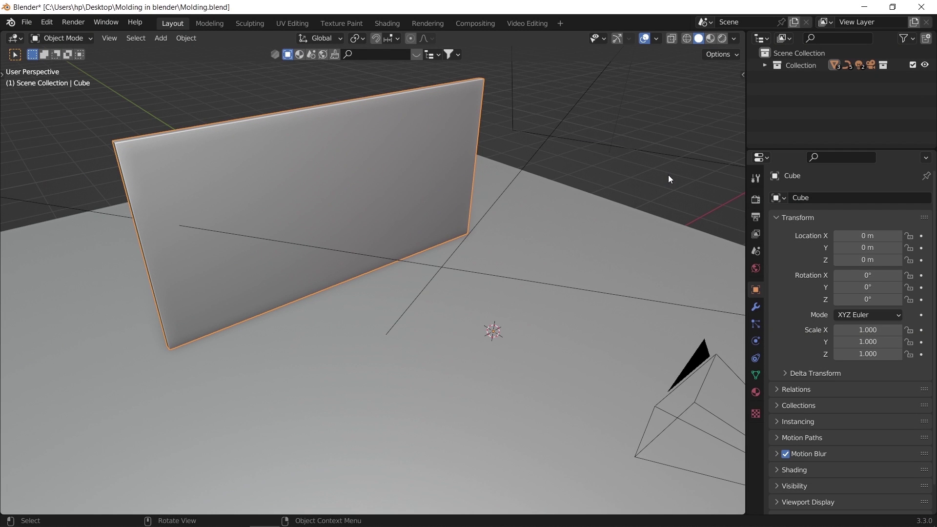
Place the 3D cursor near the left end of the wall in a front wireframe view
key("KP_1")
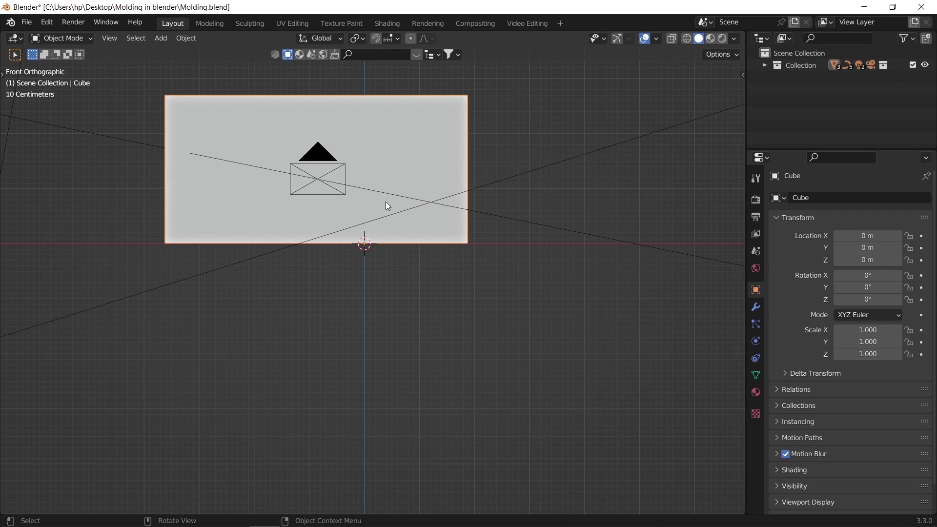
key("KP_Decimal")
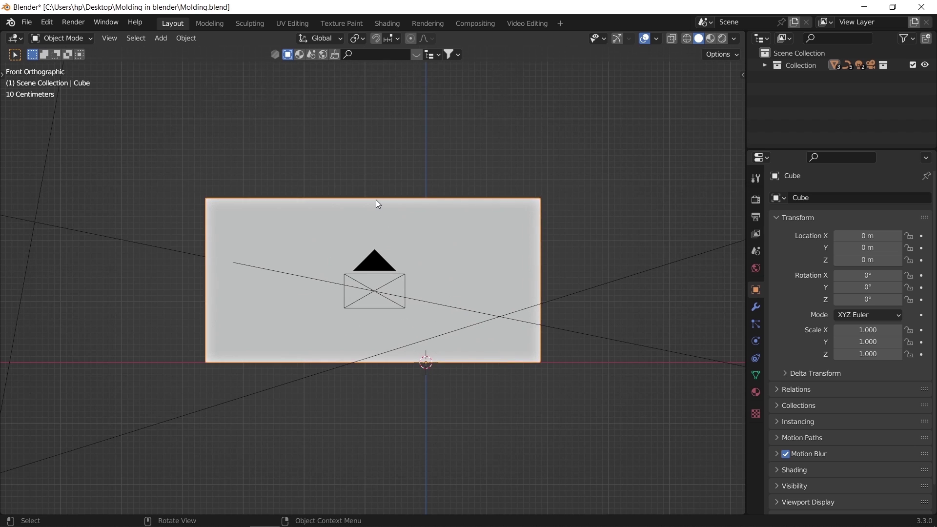
scroll(255, 335, "up", 2)
key("z")
left_click(198, 339)
middle_click_drag(209, 321, 294, 295, "shift")
right_click(255, 262, "shift")
Add a plane at the 3D cursor and rotate it 90° about the X axis
key("shift+a")
mouse_move(257, 264)
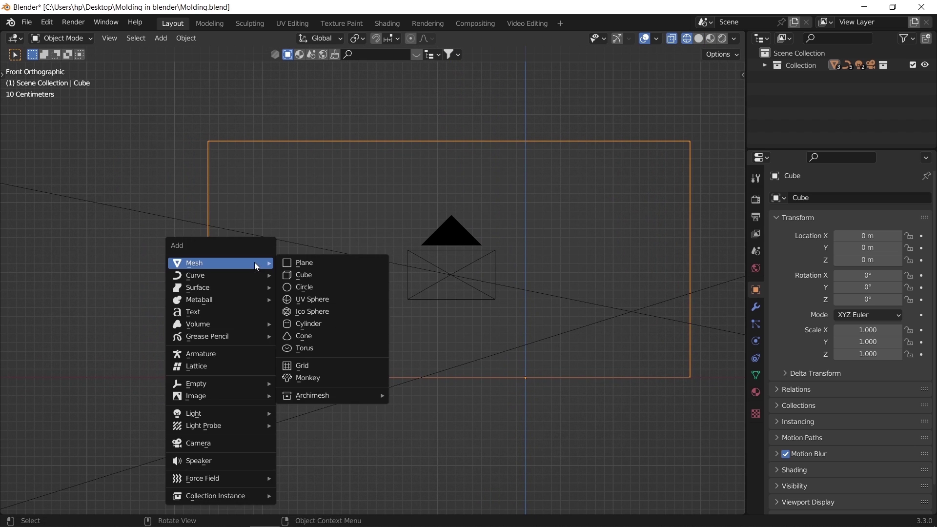
left_click(299, 263)
key("r")
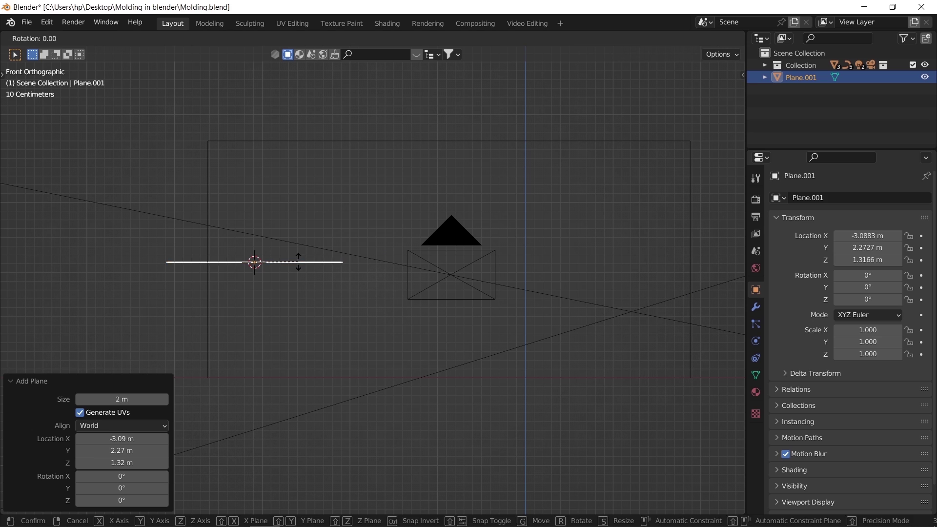
type("x")
type("90")
key("Return")
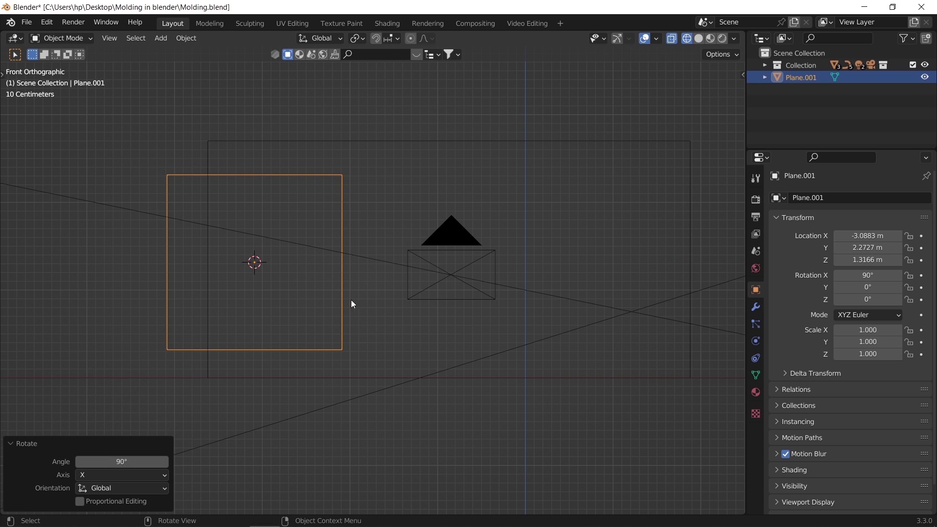
Shrink the plane to about 0.65, move it inside the wall outline, narrow it to X scale about 0.51 and stretch it vertically
key("s")
left_click(341, 295)
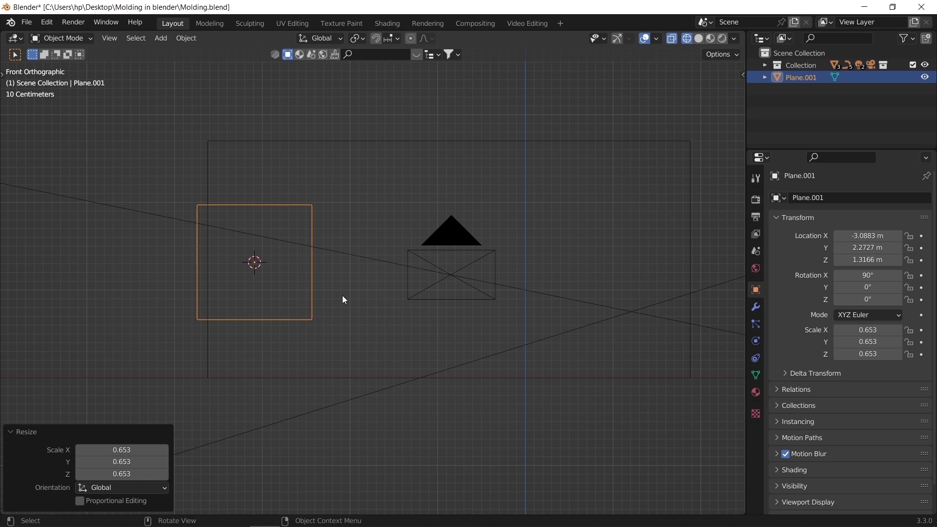
key("g")
key("x")
left_click(360, 294)
key("s")
key("x")
left_click(360, 295)
key("s")
key("z")
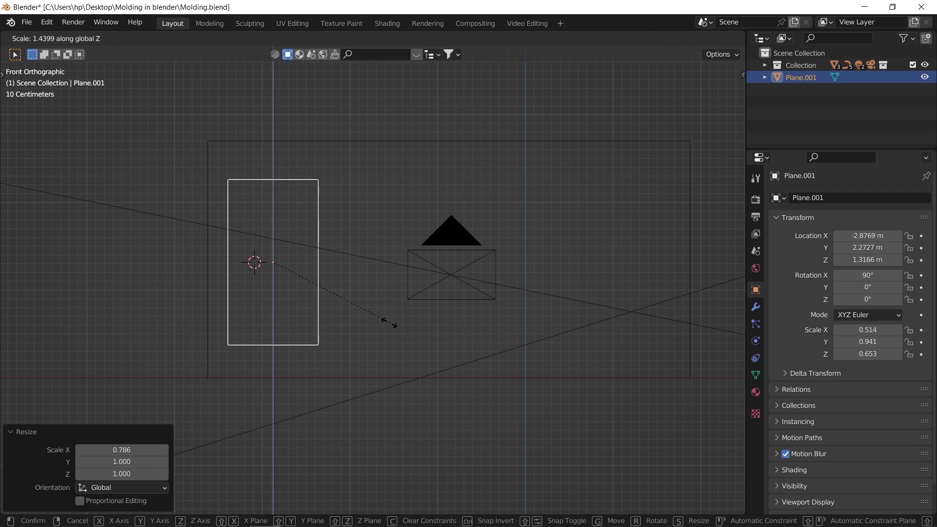
left_click(371, 317)
Raise the plane to about 1.53 m in Z, resize it to about 0.46 by 0.74 scale and shift it to X about -2.97 m
key("g")
key("z")
left_click(360, 292)
key("s")
key("x")
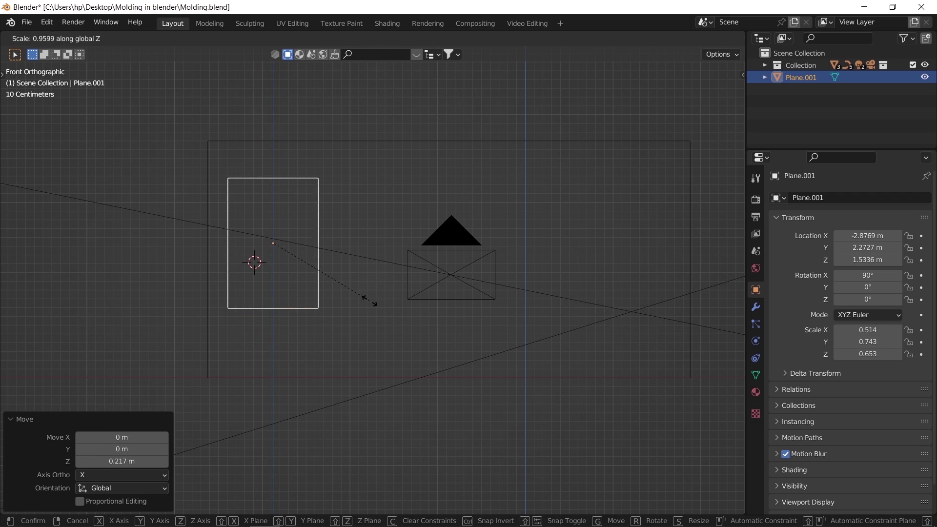
left_click(359, 301)
key("g")
key("x")
left_click(350, 296)
Duplicate the rectangle's face straight below itself and raise the copy's lower edge about 1.05 m to make a short panel
key("shift+d")
key("z")
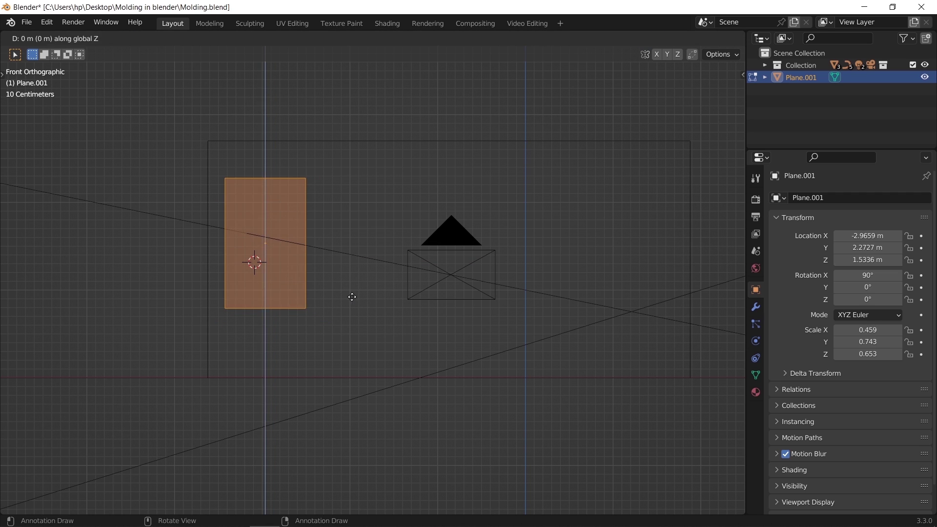
left_click(367, 434)
left_click_drag(214, 420, 344, 466)
key("g")
key("z")
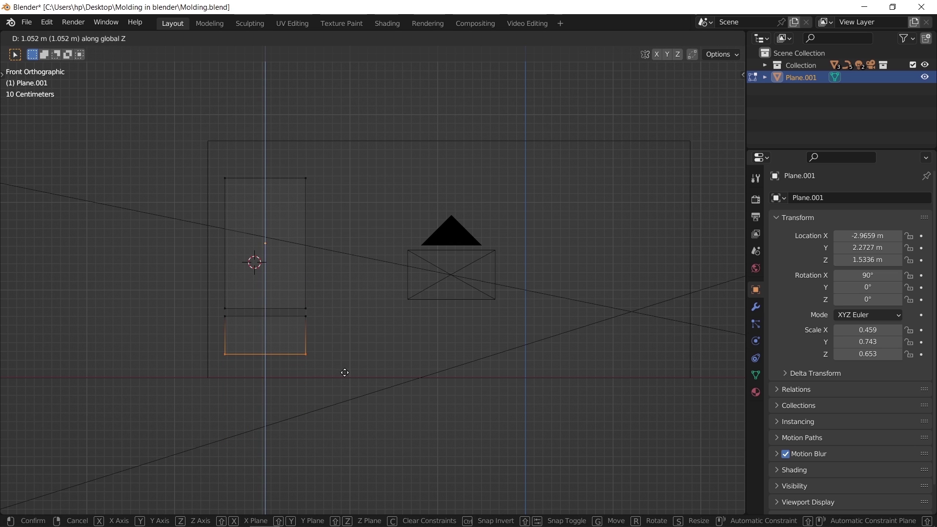
left_click(344, 373)
Narrow both panels by moving their right edges about 0.14 m inward along X, and return to Object Mode
key("a")
key("s")
key("x")
left_click(342, 290)
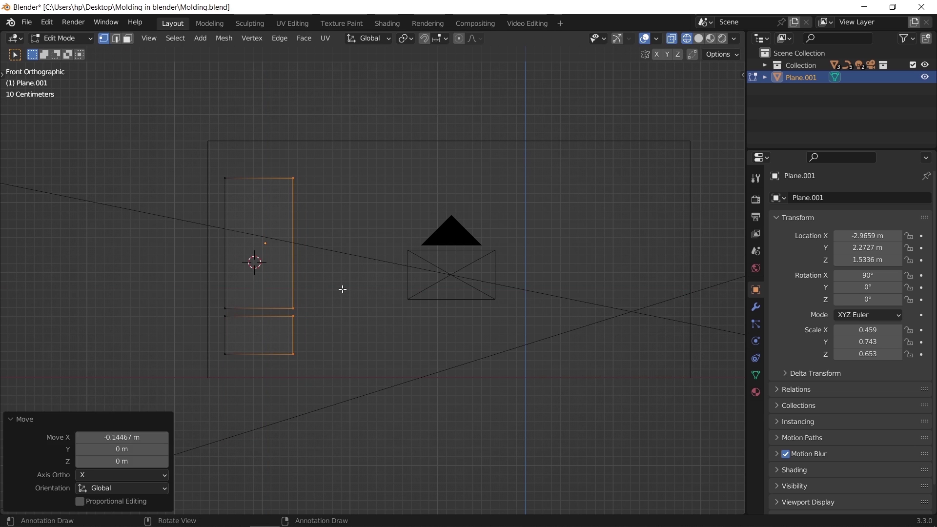
key("Tab")
Display the scene in solid shading and move the panels about -0.21 m along Y to the wall's front face
key("z")
left_click(309, 248)
mouse_move(276, 248)
middle_mouse_down()
mouse_move(350, 313)
mouse_move(414, 345)
middle_mouse_up()
key("g")
key("y")
left_click(363, 320)
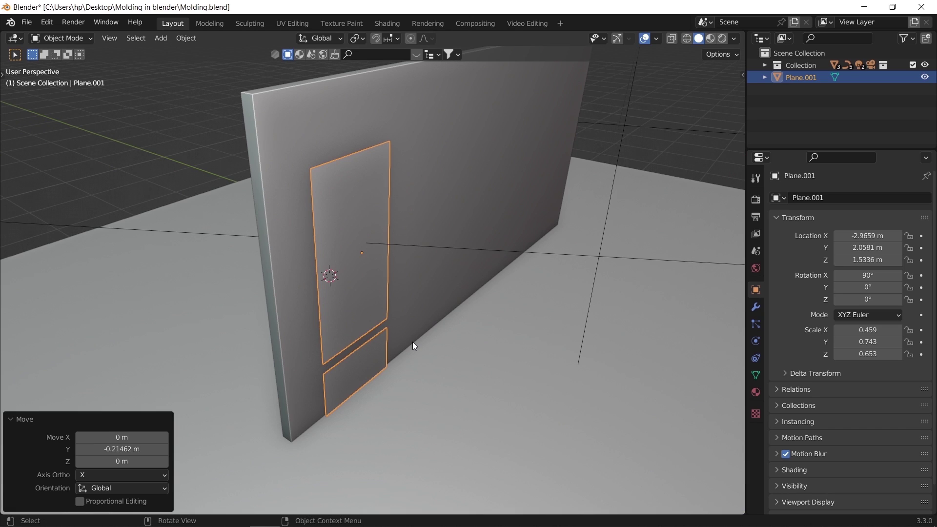
Convert the two-panel mesh to a curve
key("F3")
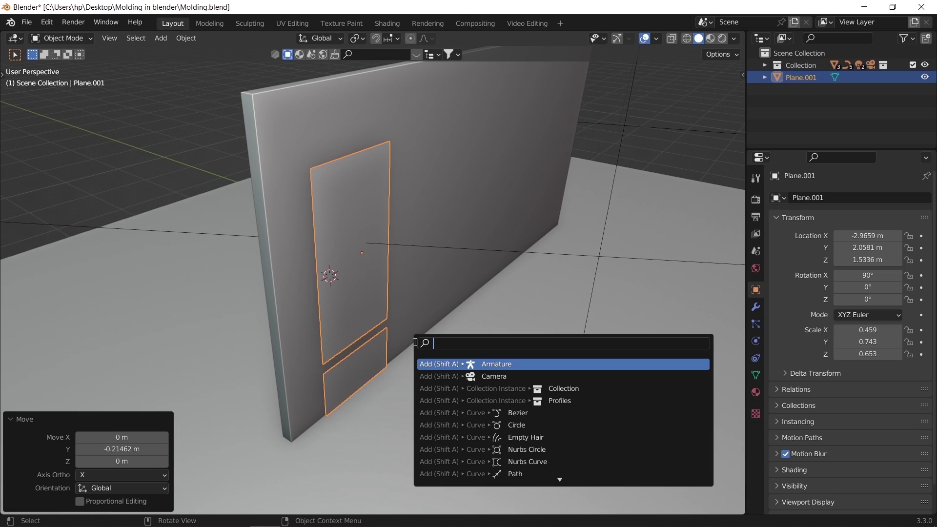
type("convert")
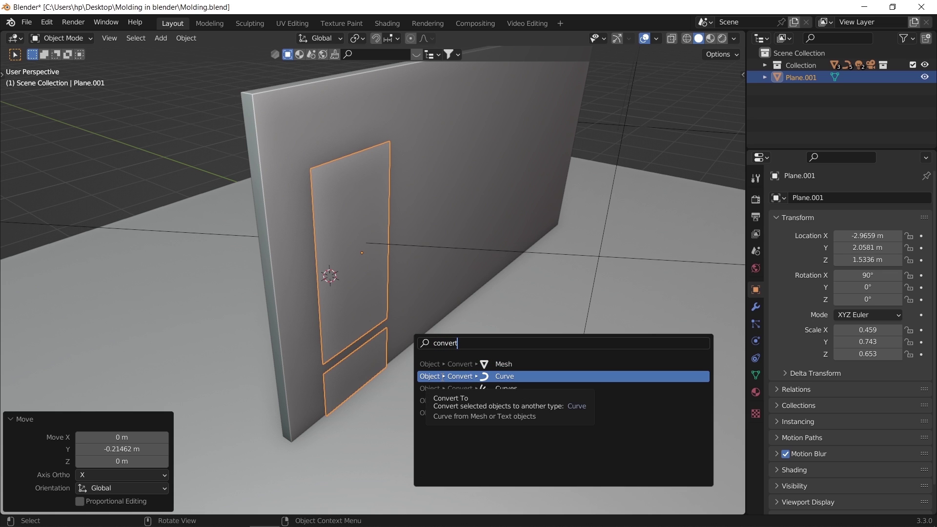
left_click(442, 377)
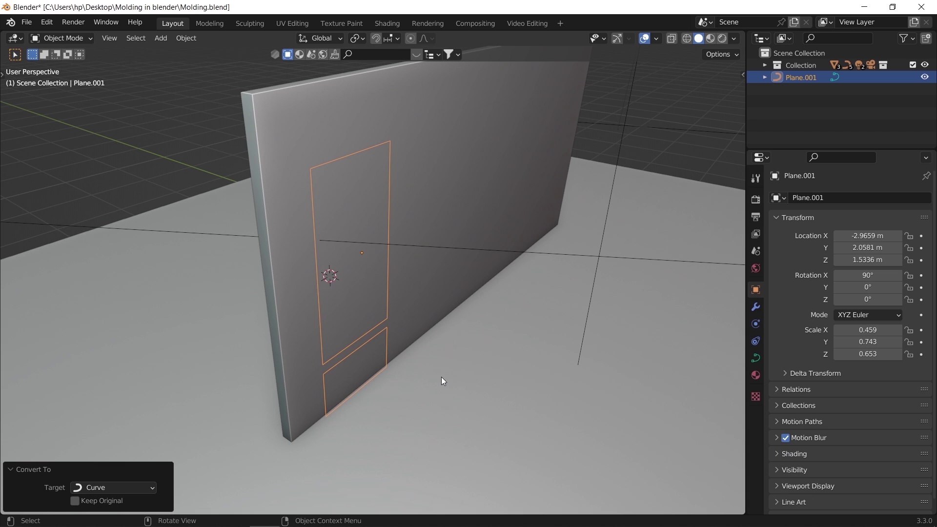
left_click(187, 39)
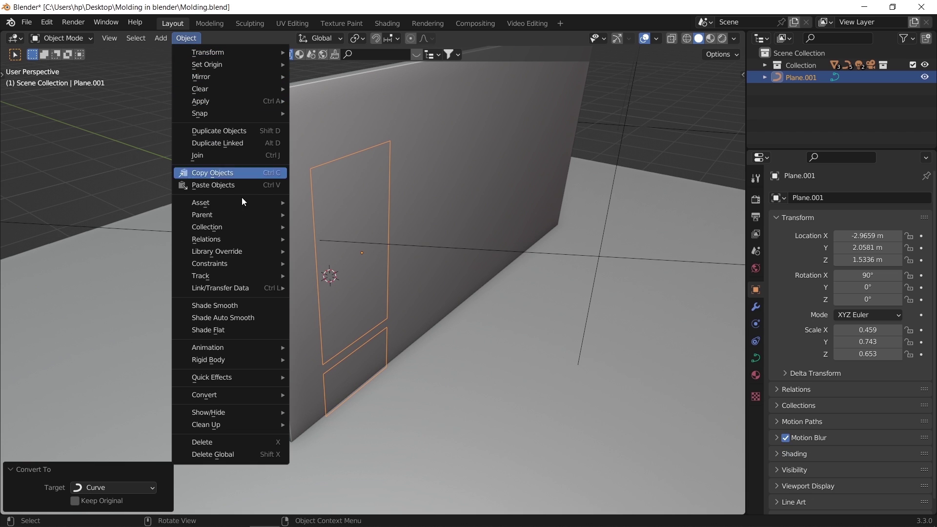
mouse_move(274, 397)
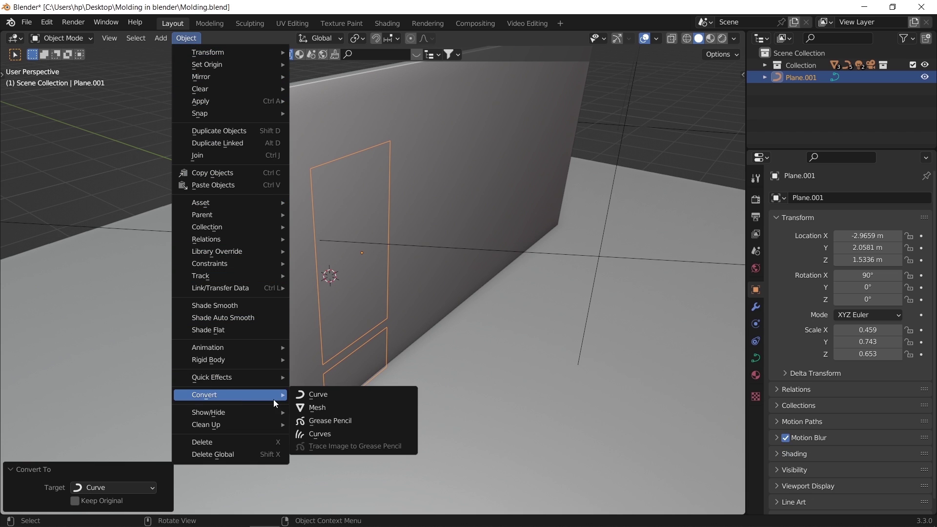
left_click(306, 396)
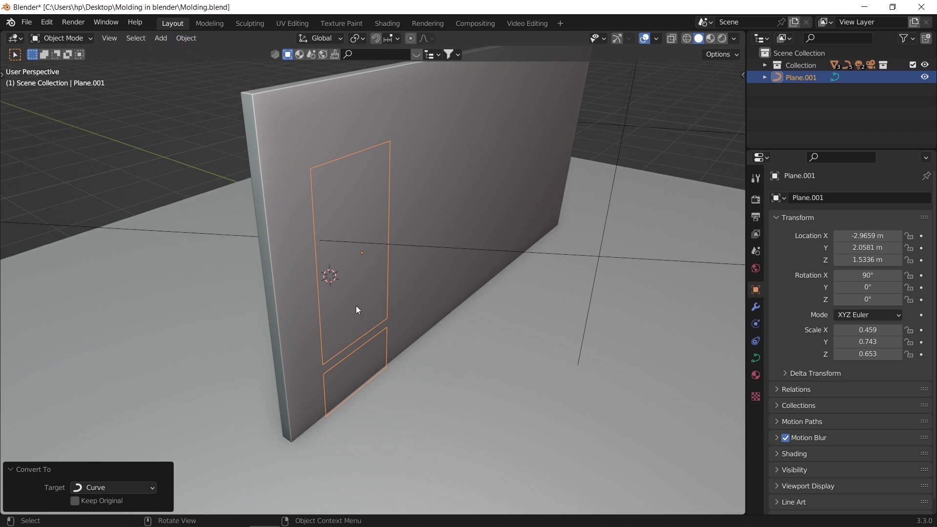
Give the panel curve a Profile bevel with a depth of 0.08 m
left_click(754, 361)
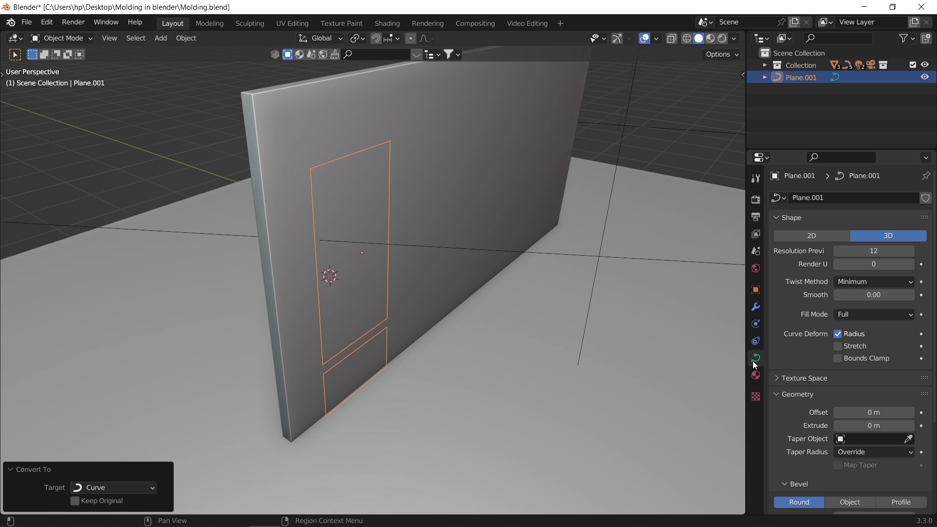
left_click_drag(747, 356, 721, 353)
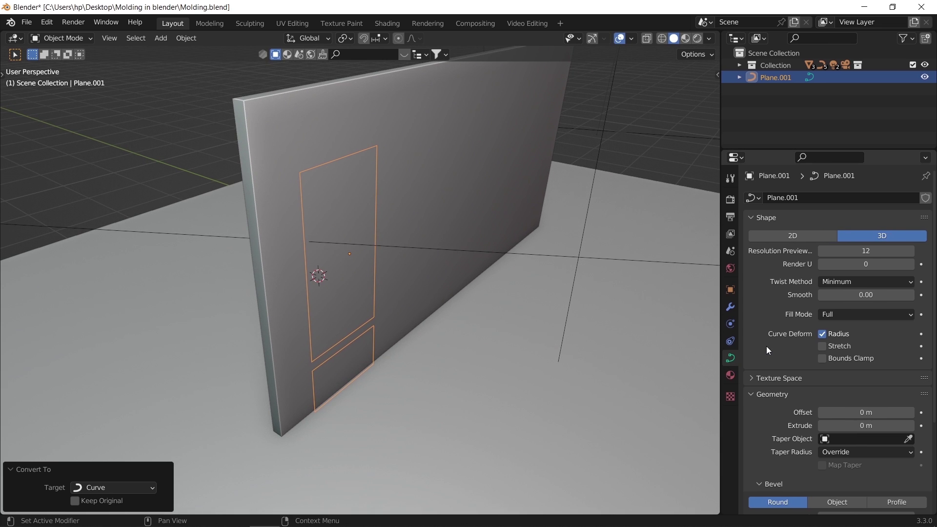
scroll(767, 349, "down", 5)
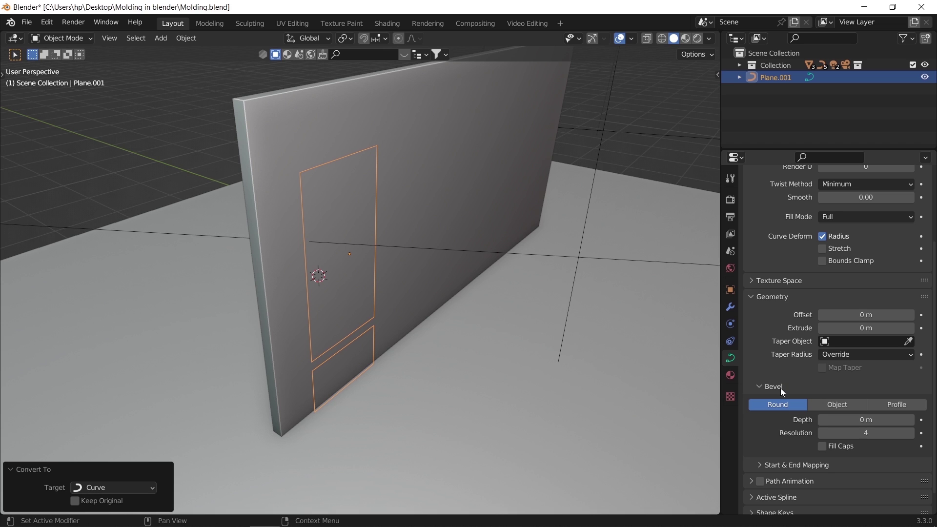
left_click(895, 405)
scroll(895, 403, "down", 8)
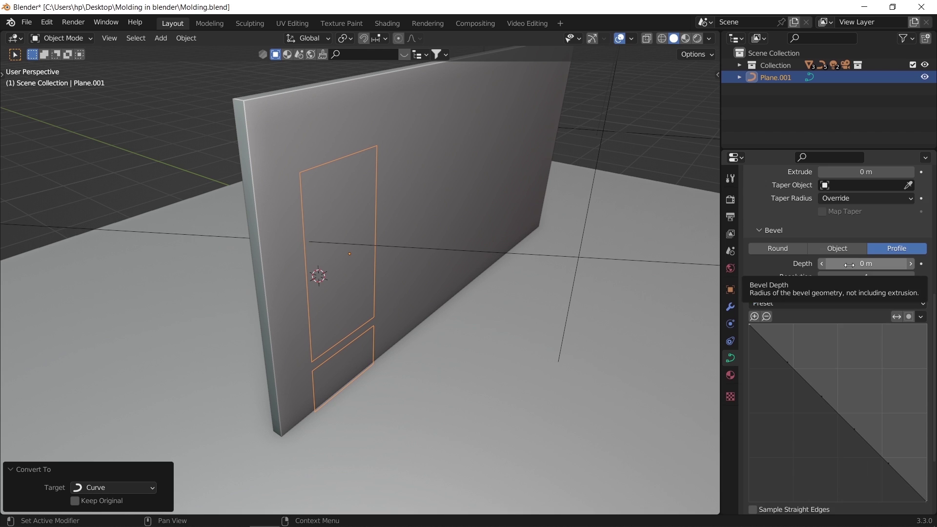
left_click_drag(849, 265, 856, 265)
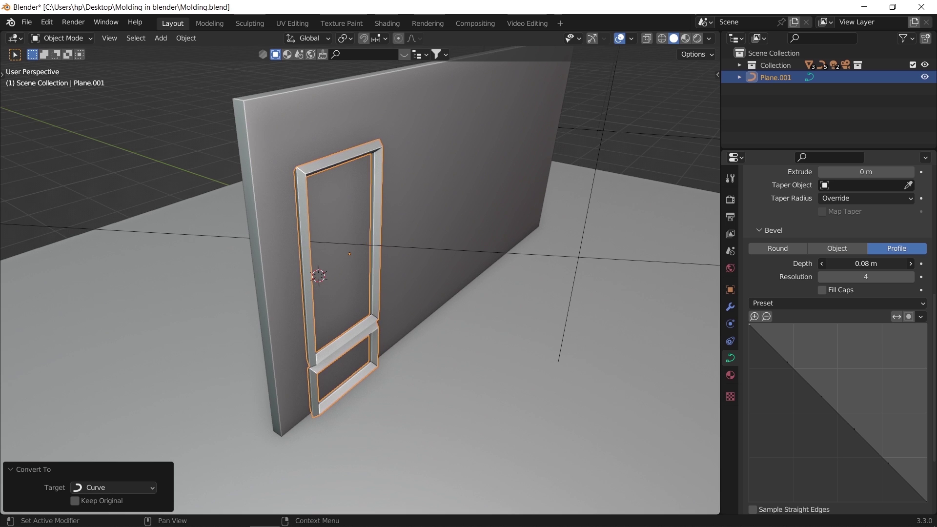
Apply the Crown Molding preset to the curve's bevel profile
middle_click_drag(360, 308, 412, 282)
scroll(405, 299, "up", 3)
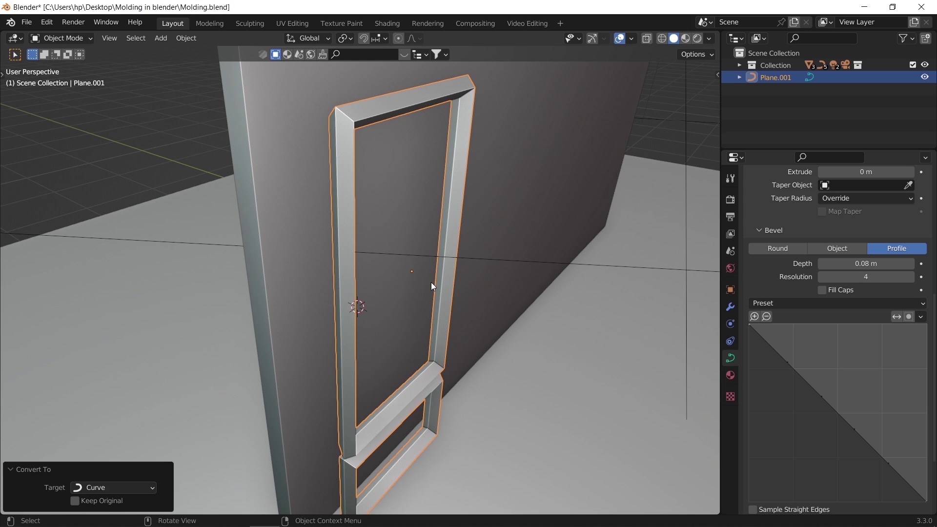
left_click(791, 303)
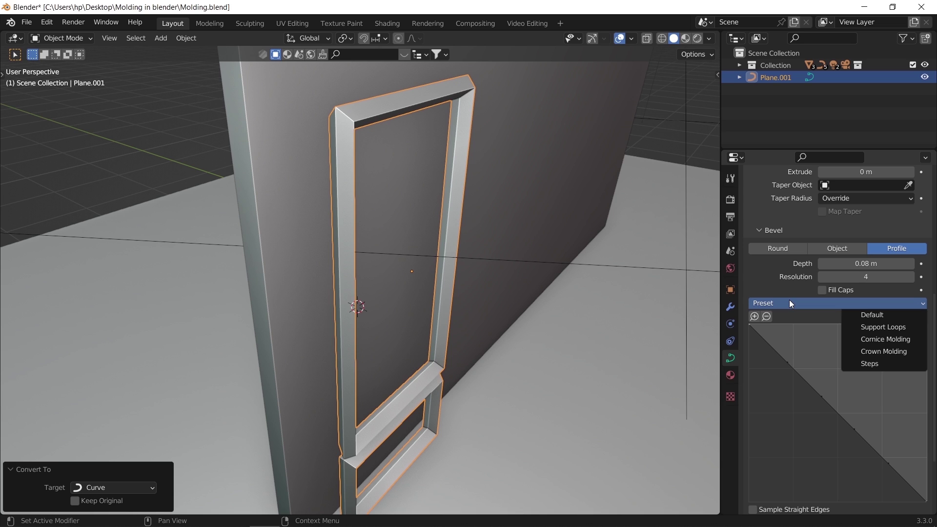
left_click(885, 352)
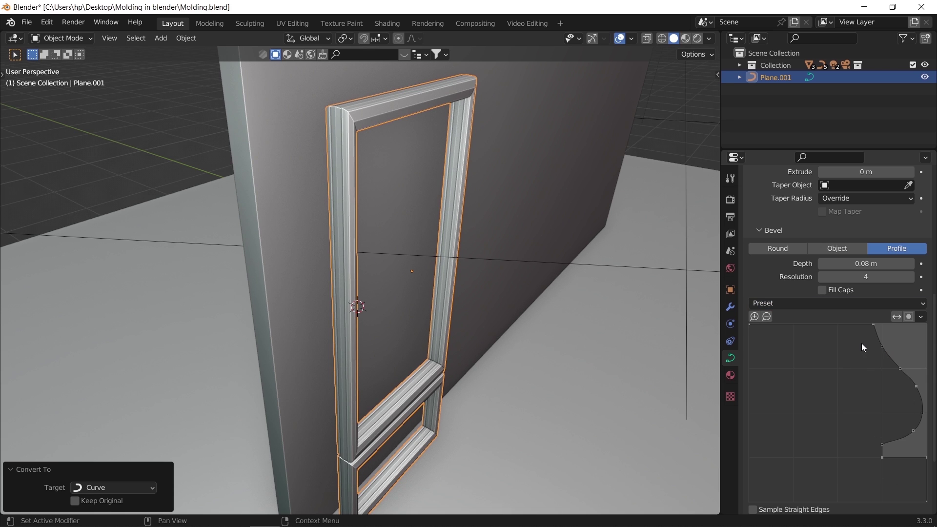
Set the curve's fill mode to Half and apply the object's location, rotation and scale
scroll(862, 344, "up", 8)
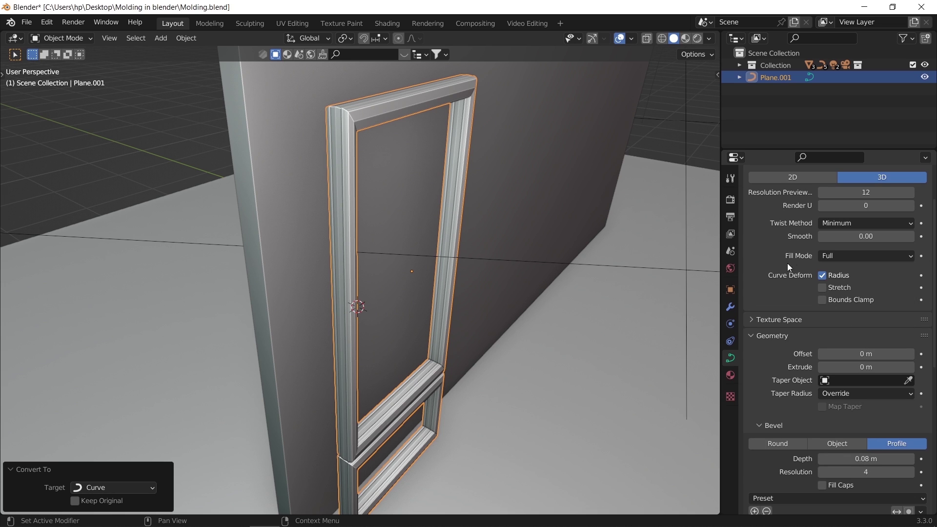
left_click(843, 253)
left_click(850, 306)
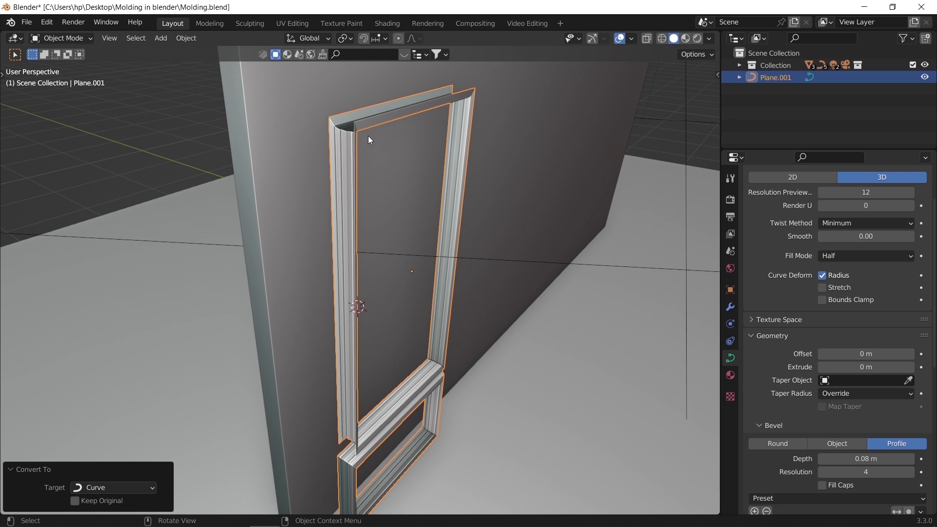
key("ctrl+a")
left_click(349, 137)
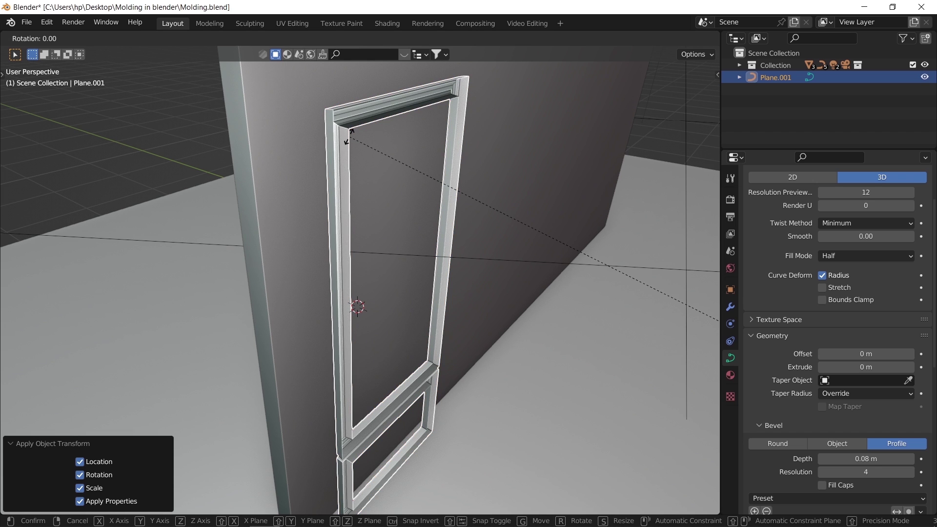
key("r")
key("z")
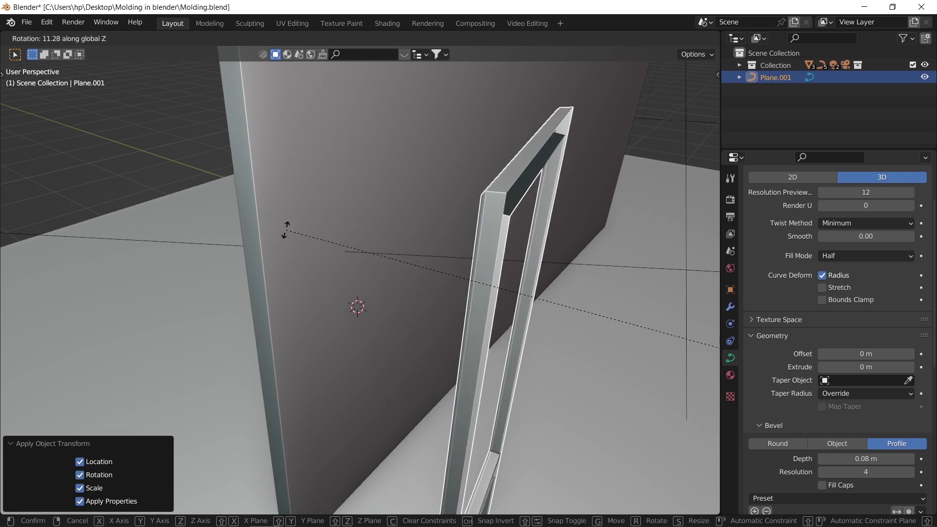
left_click(152, 51)
Set the molding object's origin to its geometry
left_click(186, 38)
mouse_move(213, 65)
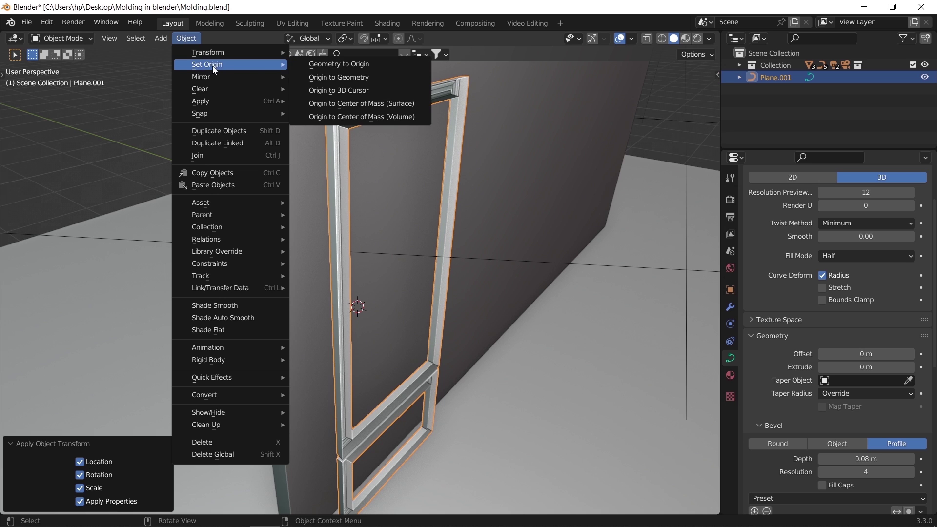
left_click(314, 77)
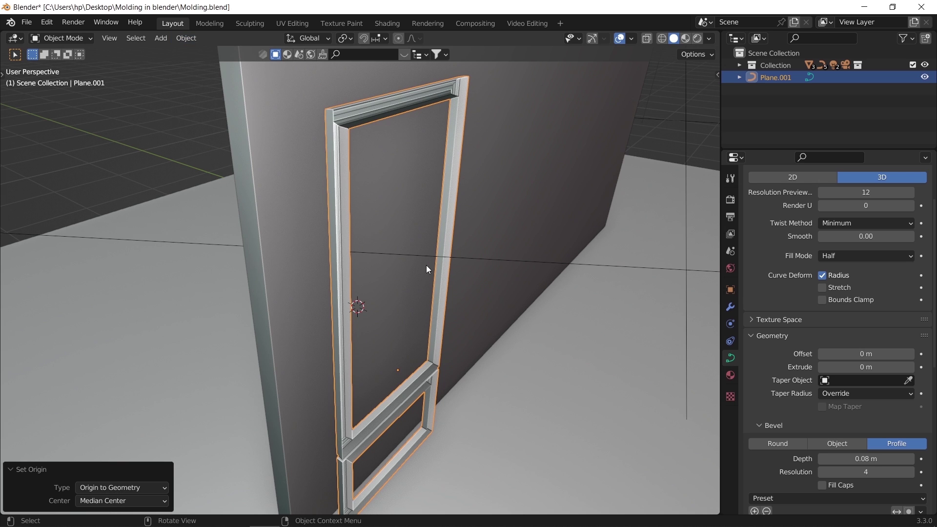
Rotate the molding 180° about the Z axis so its profile faces outward, and inspect the upper corner
key("r")
type("z180")
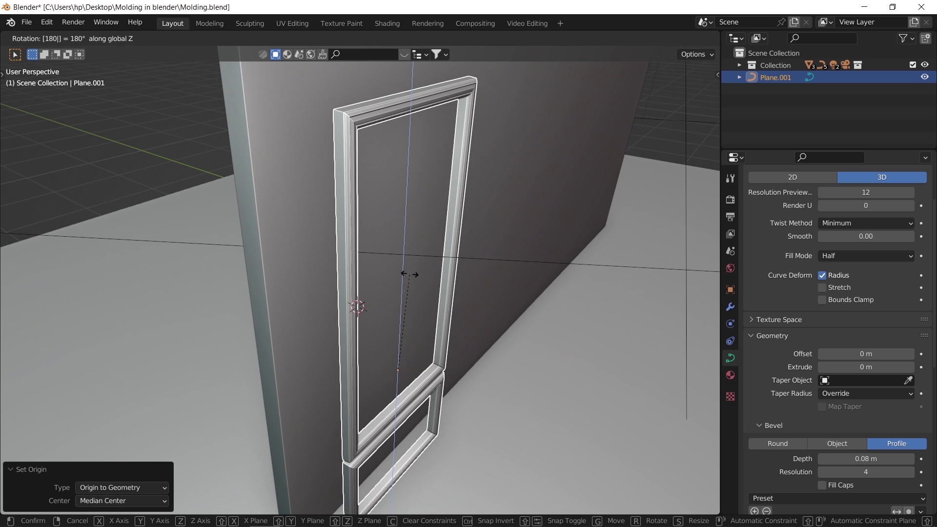
key("Return")
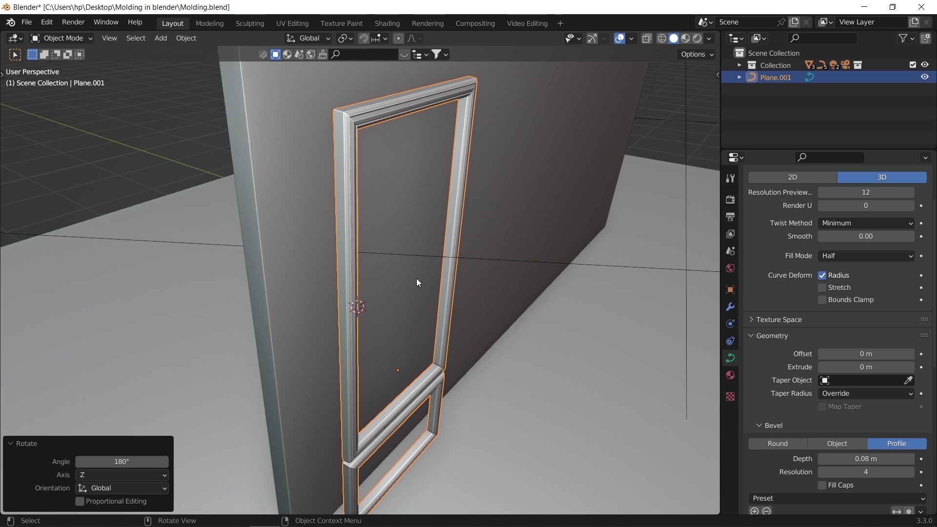
scroll(339, 238, "up", 5)
middle_click_drag(335, 233, 337, 232)
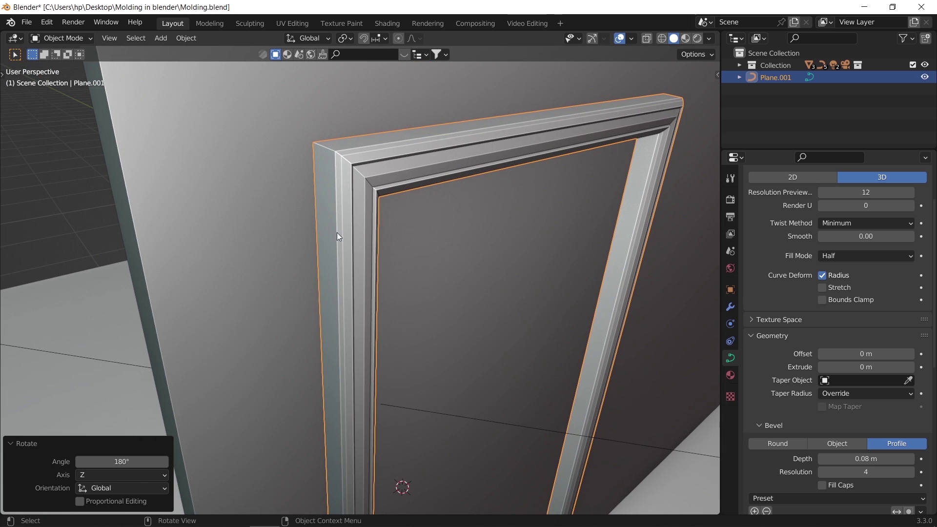
Try a bevel resolution of 32 on the molding curve, and settle on 18
scroll(781, 400, "down", 3)
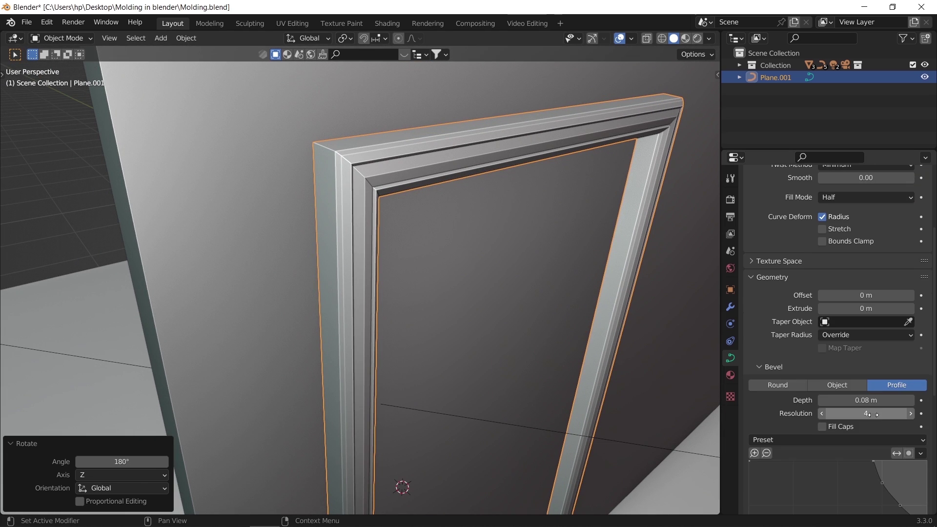
double_click(878, 414)
type("32")
key("Return")
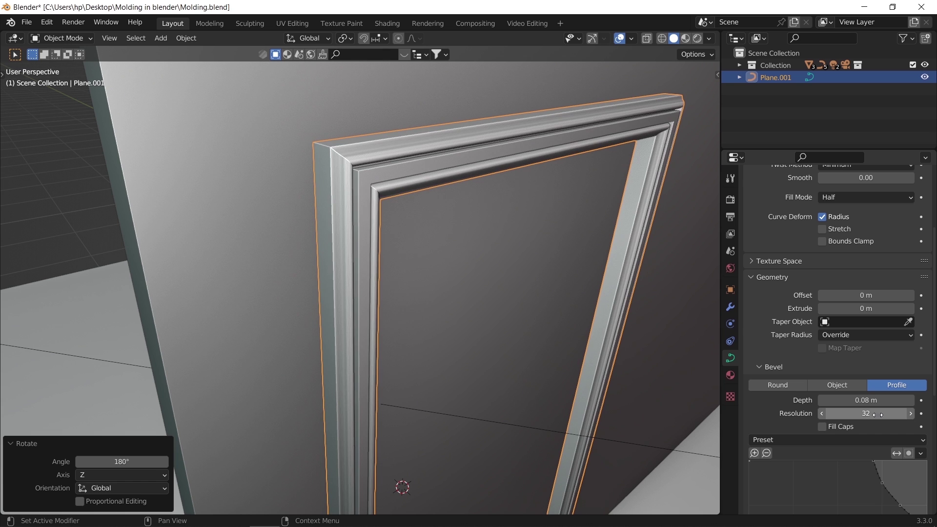
double_click(878, 414)
type("18")
key("Return")
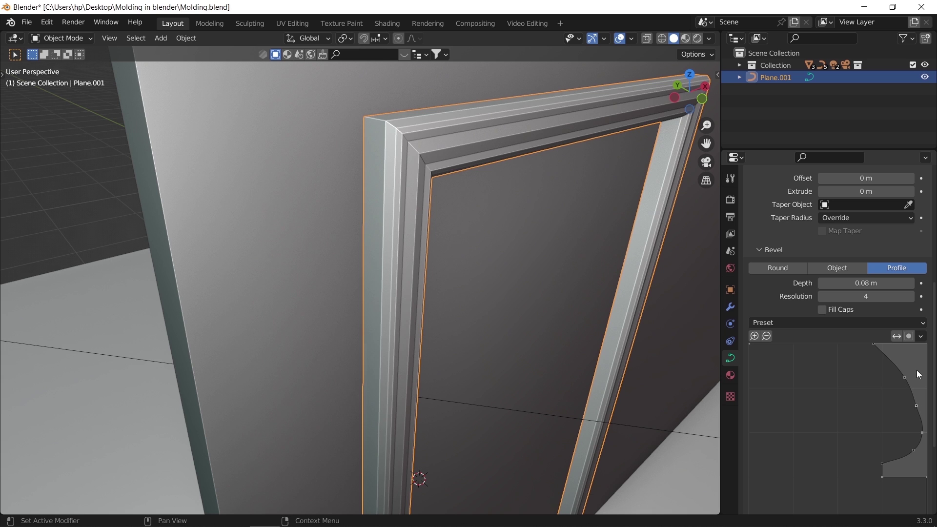
Try reshaping the bevel profile by moving its two lower points up and inward, and undo the profile edits
key("ctrl+z")
key("ctrl+z")
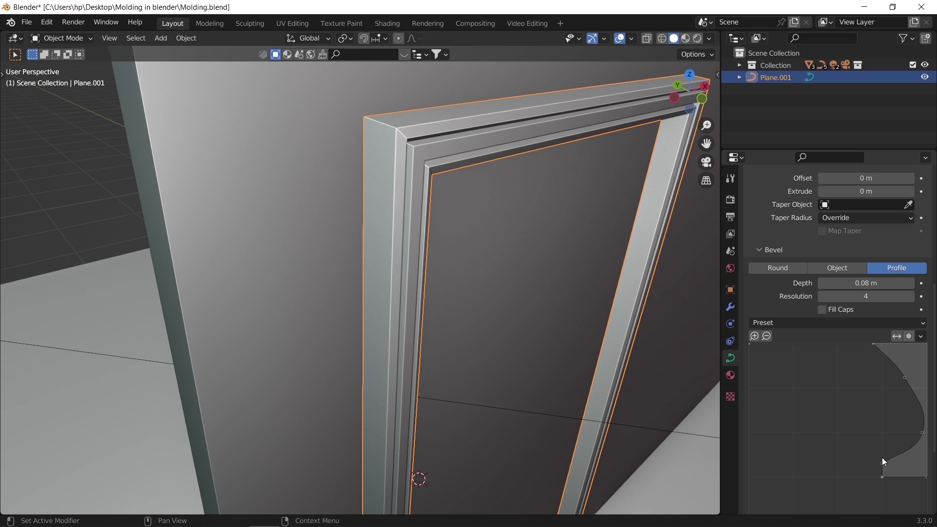
left_click_drag(882, 463, 869, 432)
left_click_drag(882, 478, 874, 460)
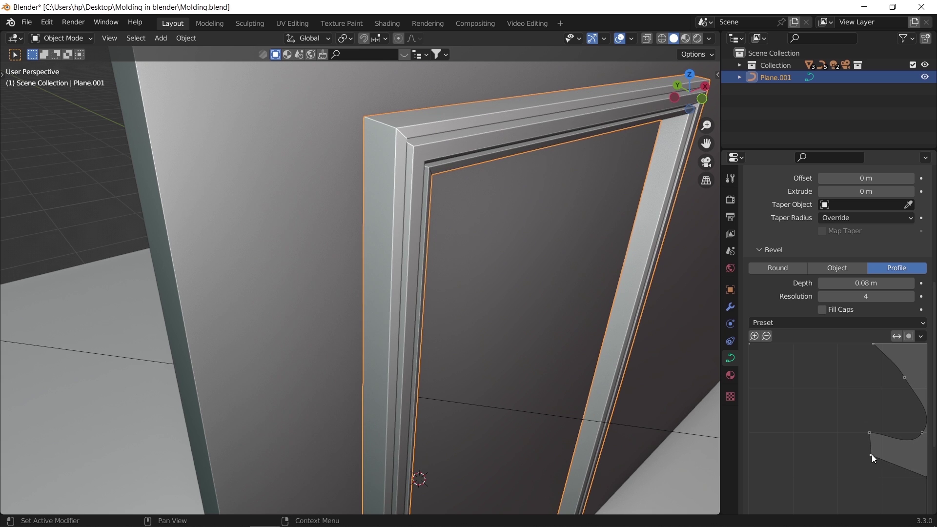
key("ctrl+z")
key("ctrl+z")
key("ctrl+z")
Try the Support Loops preset on the bevel profile, and replace it with Cornice Molding
scroll(905, 274, "down", 4)
left_click(851, 246)
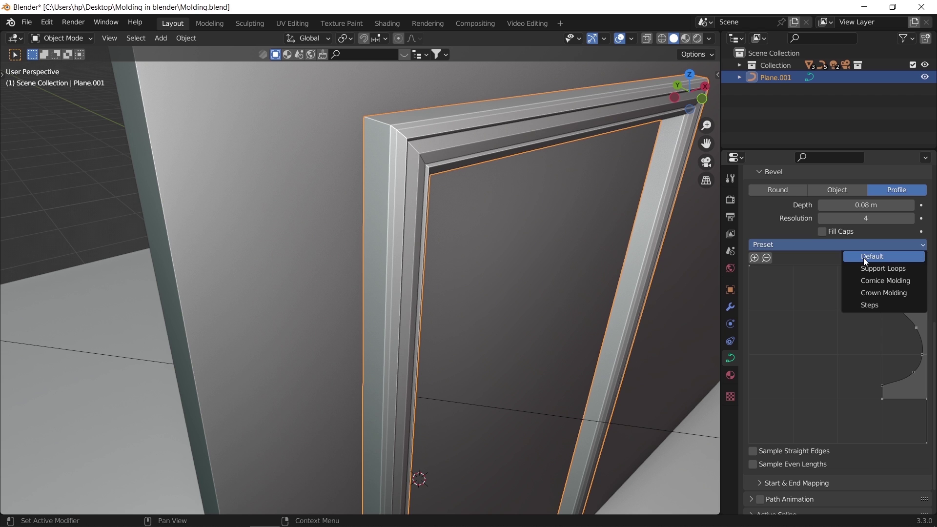
left_click(869, 268)
left_click(874, 246)
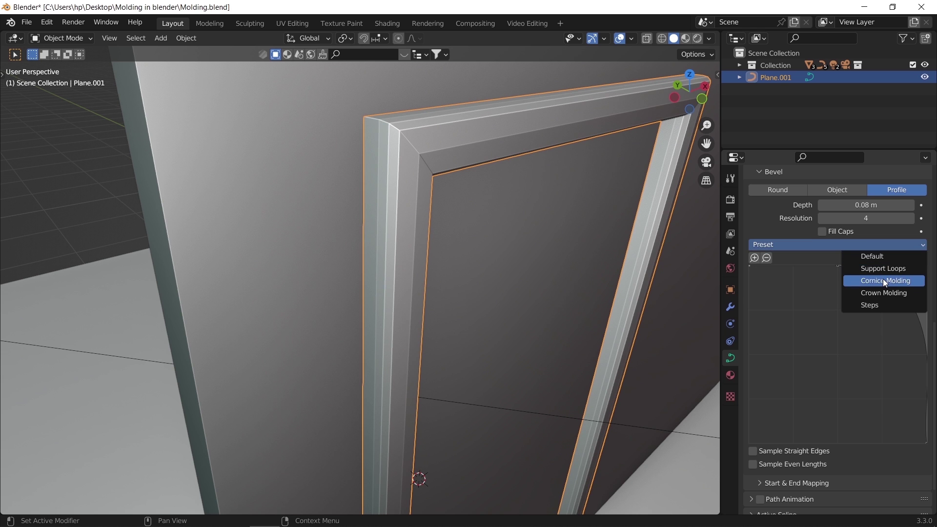
left_click(883, 279)
Apply the location, rotation and scale of the molding frames
scroll(882, 279, "up", 3)
key("ctrl+a")
left_click(455, 168)
scroll(456, 174, "down", 5)
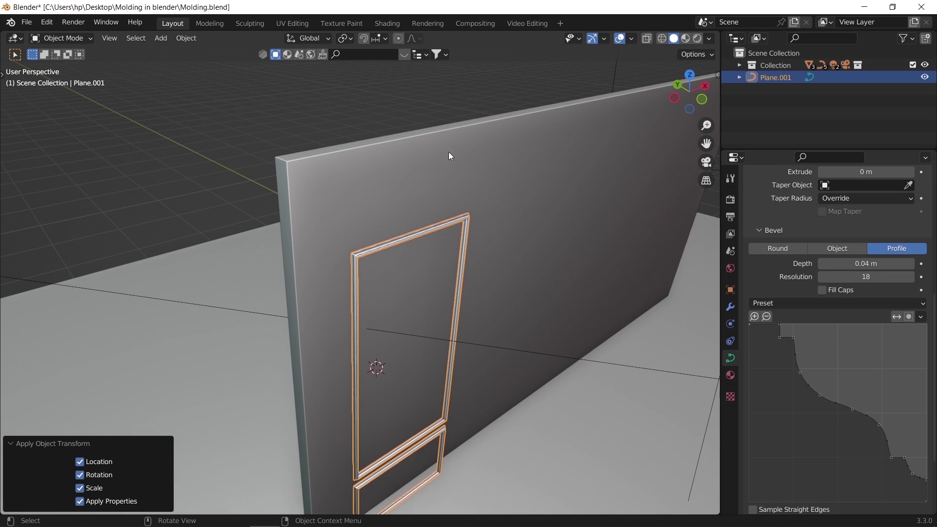
Enable snapping and move the molding frames 0.2146 m along the Y axis against the wall face
left_click(379, 40)
left_click(338, 87)
key("g")
key("y")
left_click(292, 201)
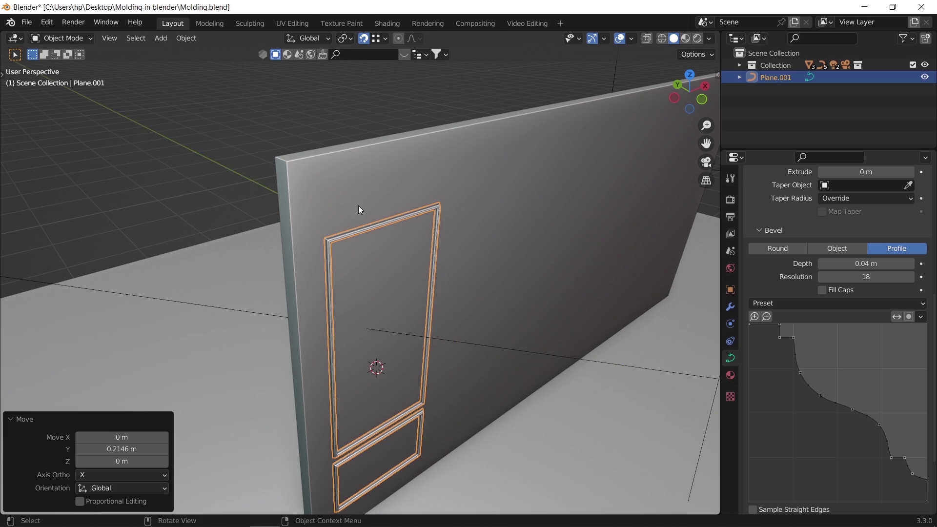
Set the molding's bevel depth to 0.06 m
middle_click_drag(362, 248, 303, 255)
scroll(303, 255, "up", 4)
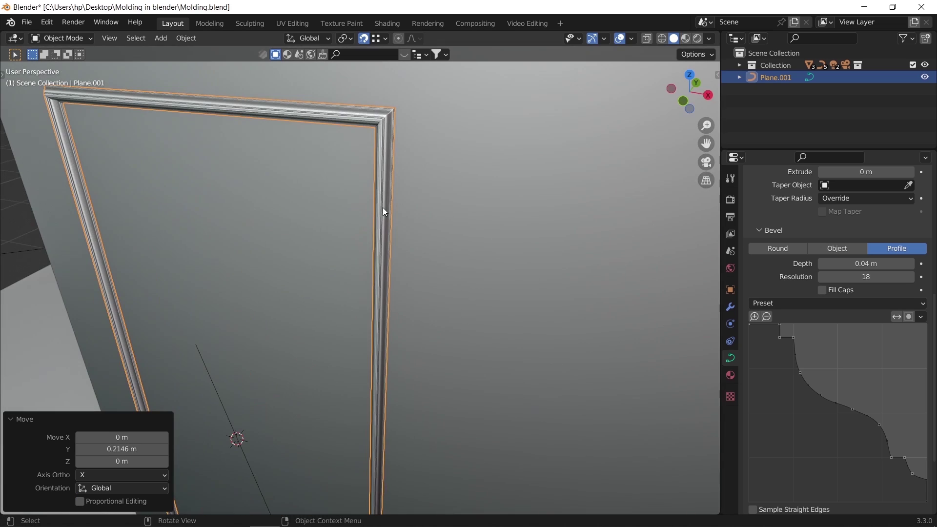
left_click(912, 264)
left_click(912, 264)
In front wireframe view, duplicate the pair of molding frames 1.0367 m along the X axis
scroll(455, 250, "down", 5)
key("KP_1")
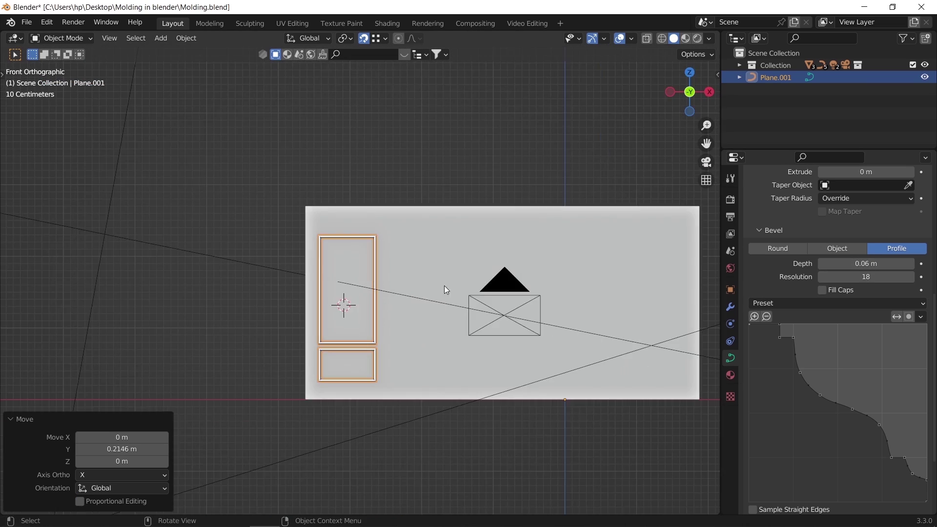
key("shift+z")
scroll(426, 310, "down", 2)
key("shift+d")
key("x")
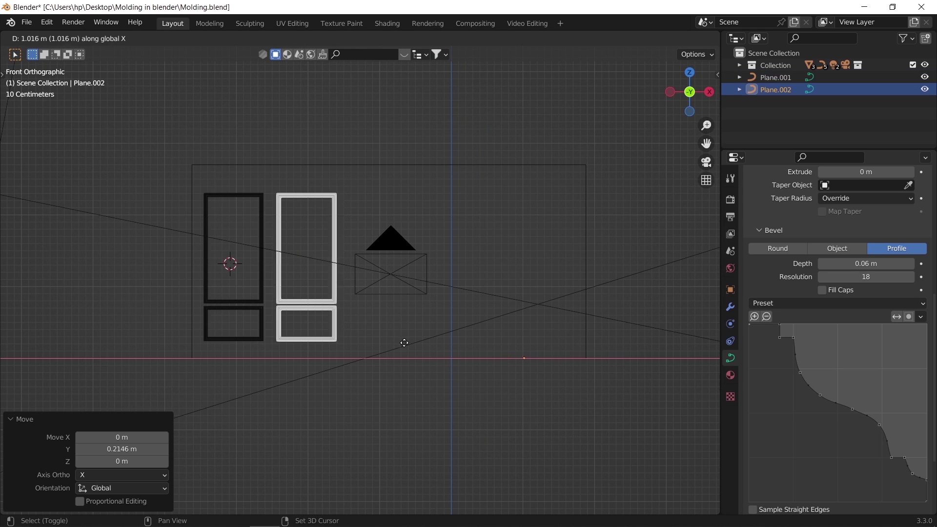
left_click(419, 346)
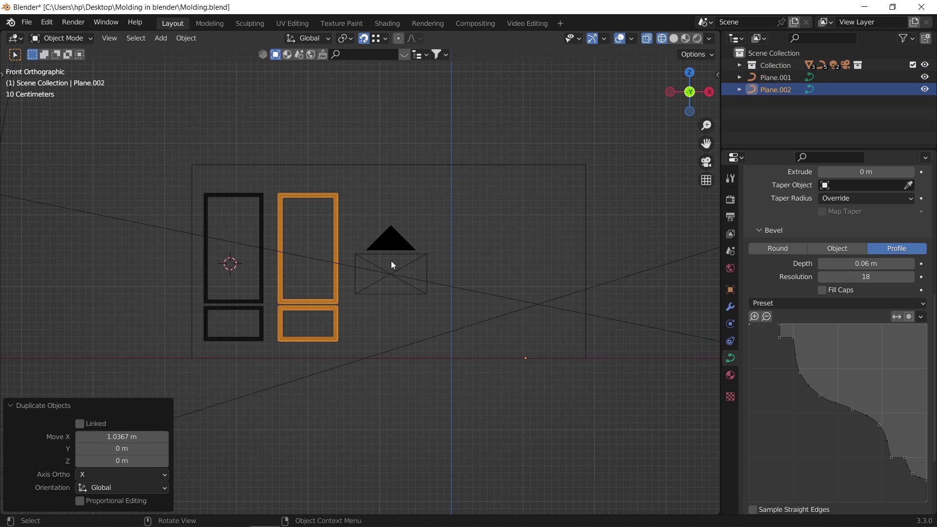
Select both frame sets and duplicate them about 3.3 m along X to the opposite end of the wall
left_click_drag(266, 292, 254, 320)
key("shift+d")
key("x")
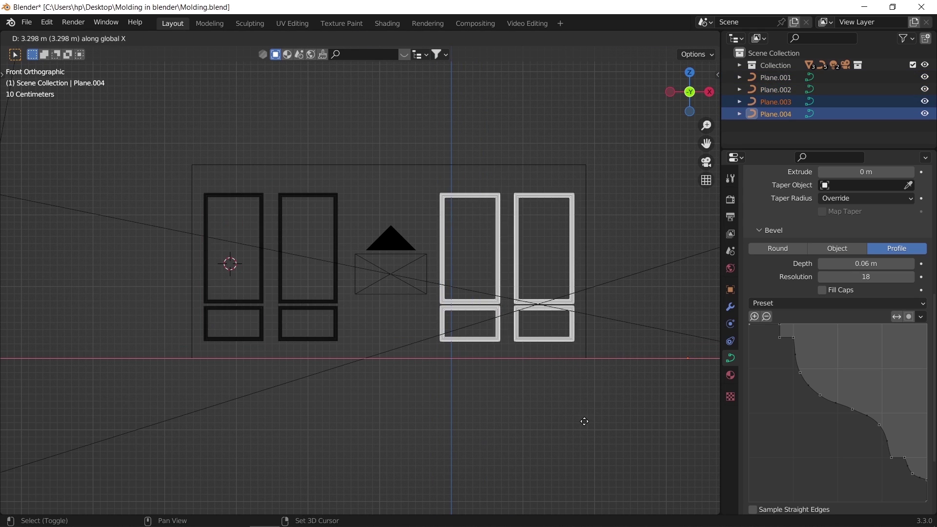
left_click(579, 423)
Duplicate one frame set along the X axis into the gap at the middle of the wall
left_click(538, 346, "shift")
key("shift+d")
key("x")
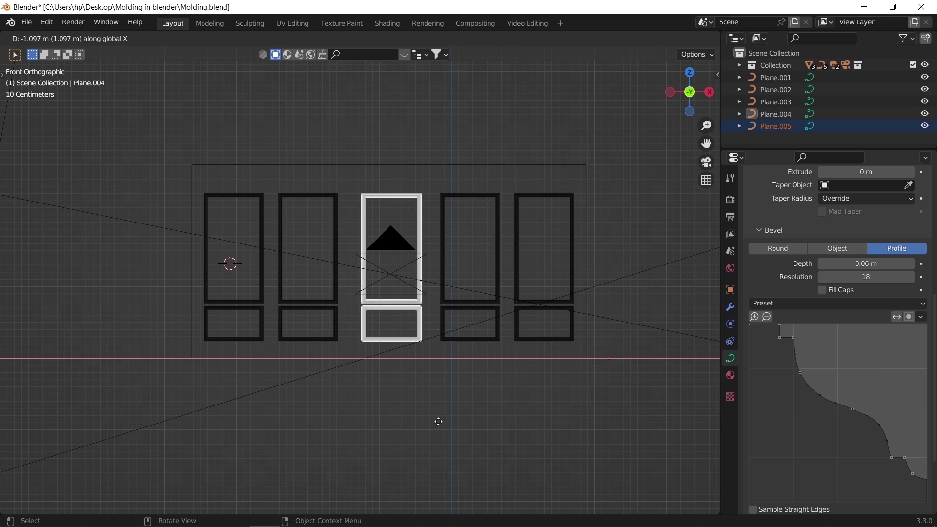
left_click(423, 426)
Set the middle frame set's origin to its geometry and scale it by 1.268 along the X axis
right_click(424, 423)
left_click(466, 375)
key("s")
key("x")
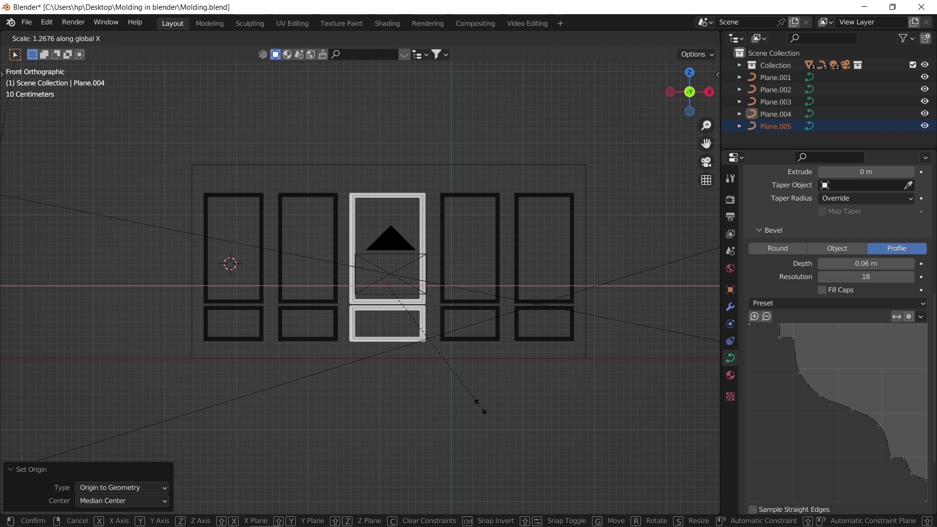
left_click(481, 407)
Apply all transforms to the widened middle frame set and return to solid shading
scroll(395, 286, "up", 5)
key("ctrl+a")
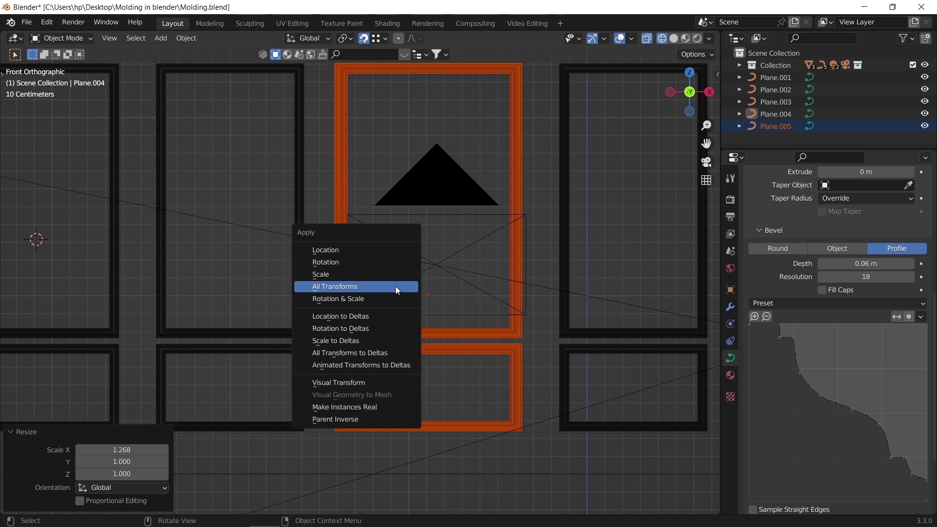
left_click(396, 286)
mouse_move(395, 286)
middle_mouse_down()
mouse_move(411, 333)
mouse_move(460, 348)
mouse_move(447, 336)
mouse_move(545, 336)
mouse_move(490, 317)
middle_mouse_up()
key("shift+z")
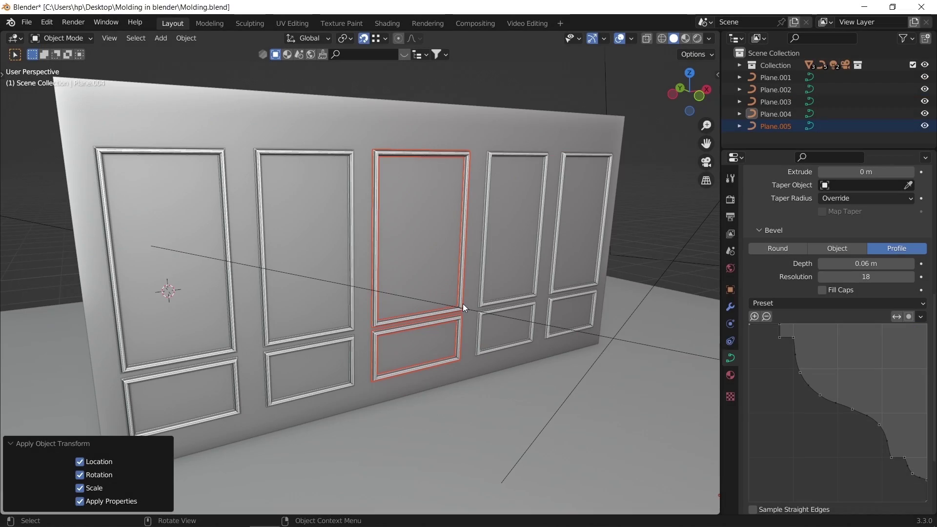
Examine the four custom molding profile curves on the small plane from above, picking out the two larger and two smaller ones
scroll(463, 303, "down", 1)
middle_click_drag(337, 317, 403, 306, "shift")
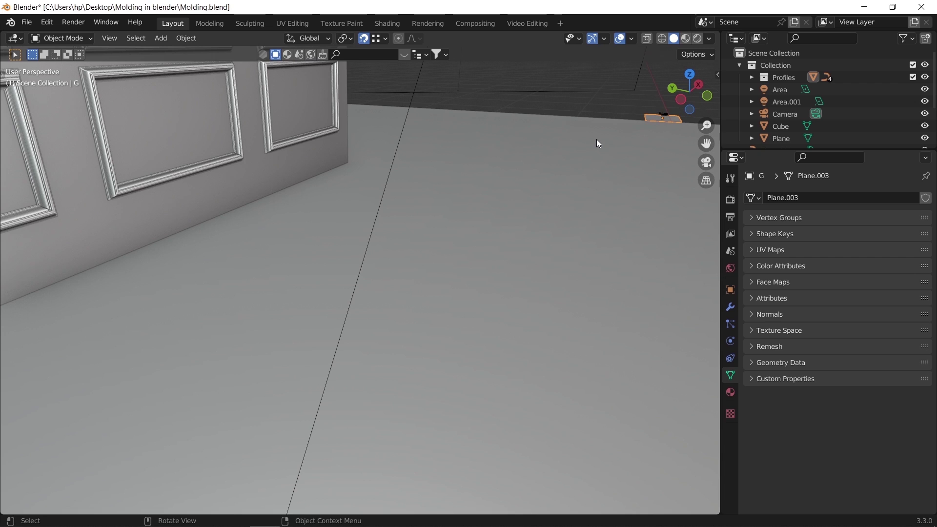
key("KP_Decimal")
key("KP_7")
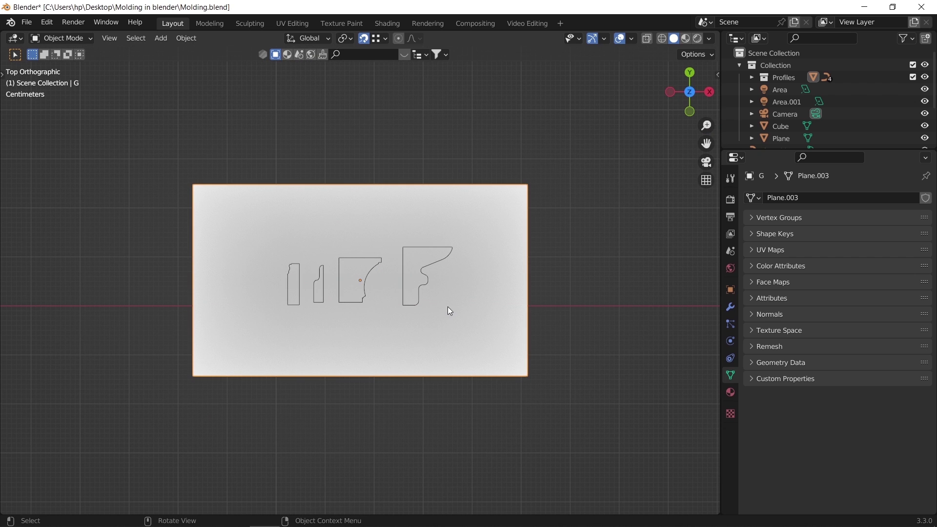
scroll(447, 306, "up", 4)
scroll(447, 306, "down", 1)
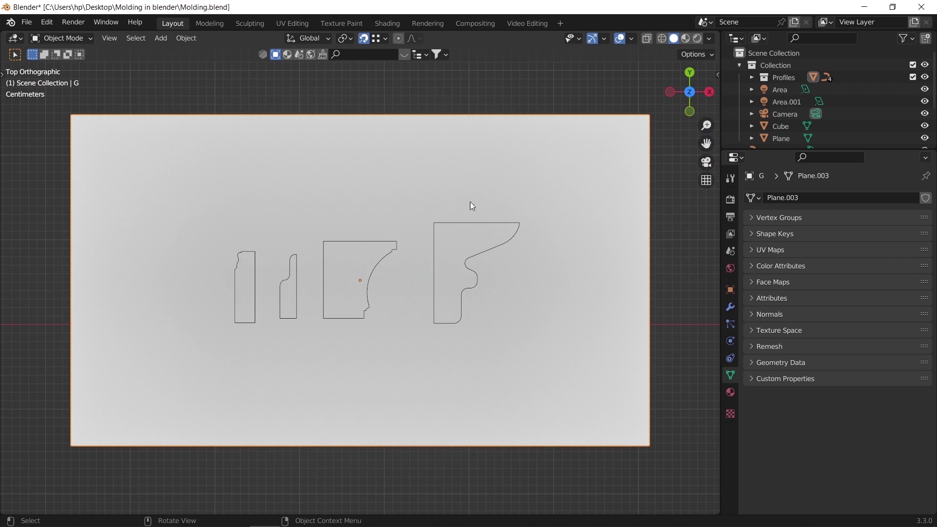
left_click_drag(473, 206, 350, 387)
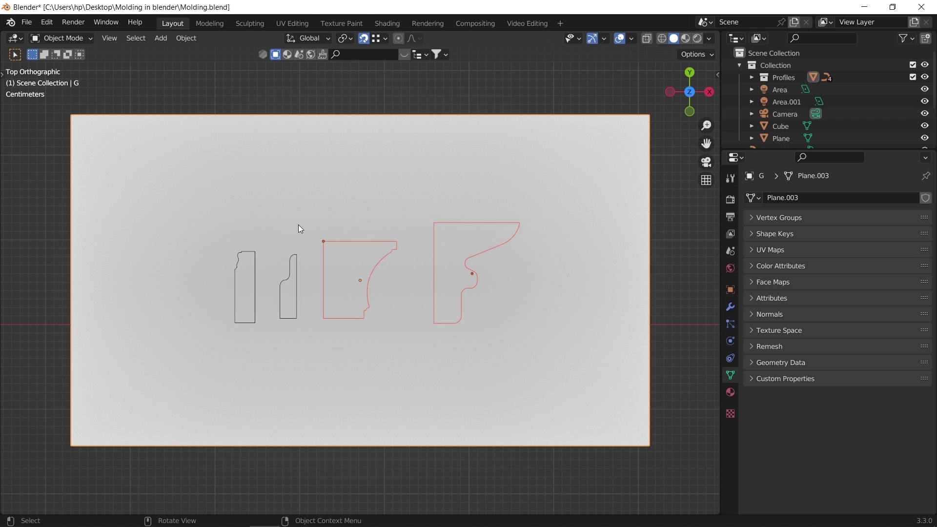
left_click_drag(300, 230, 231, 407)
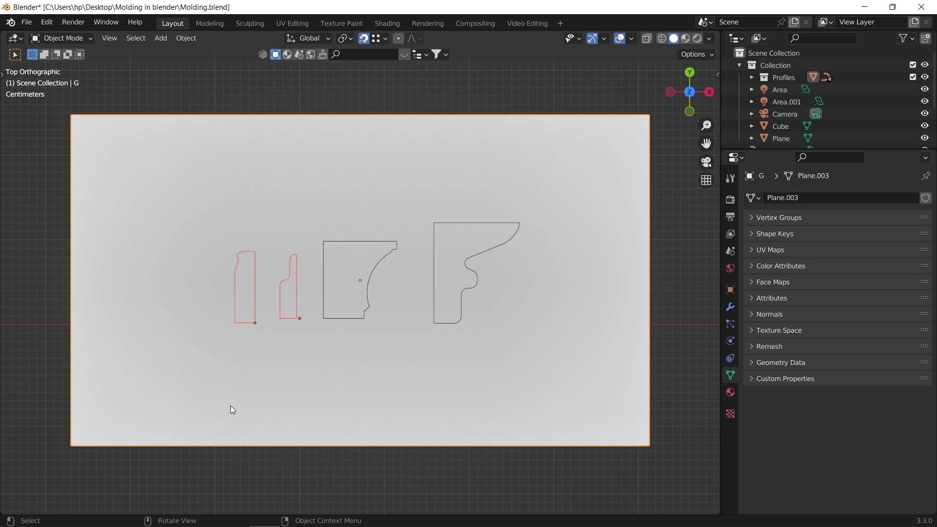
left_click(435, 323)
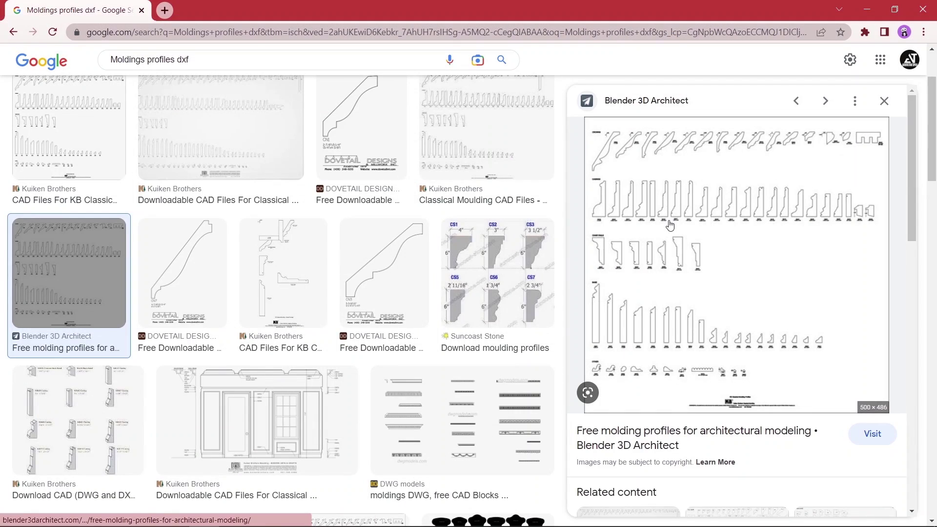
Switch to the web browser, open a molding profiles website from the image results, and download the WOCM003 profile as DXF
left_click(498, 290)
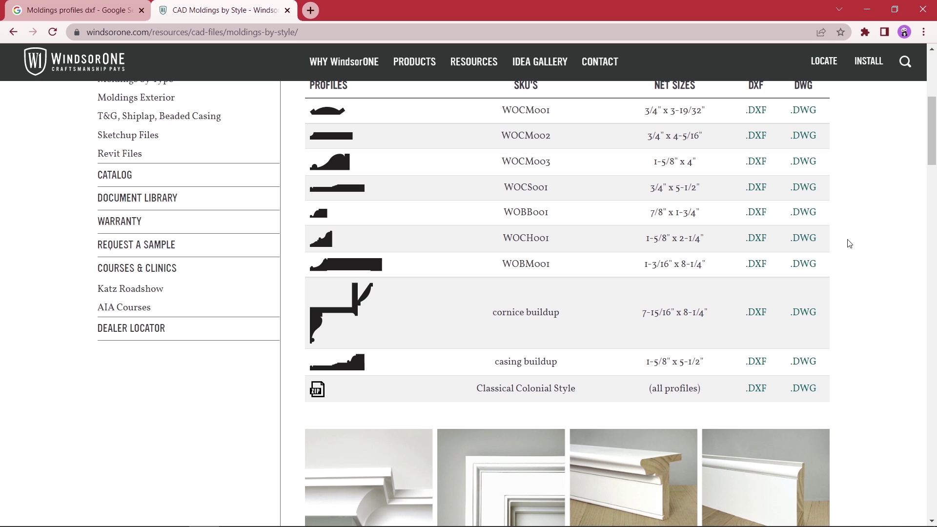
left_click(757, 161)
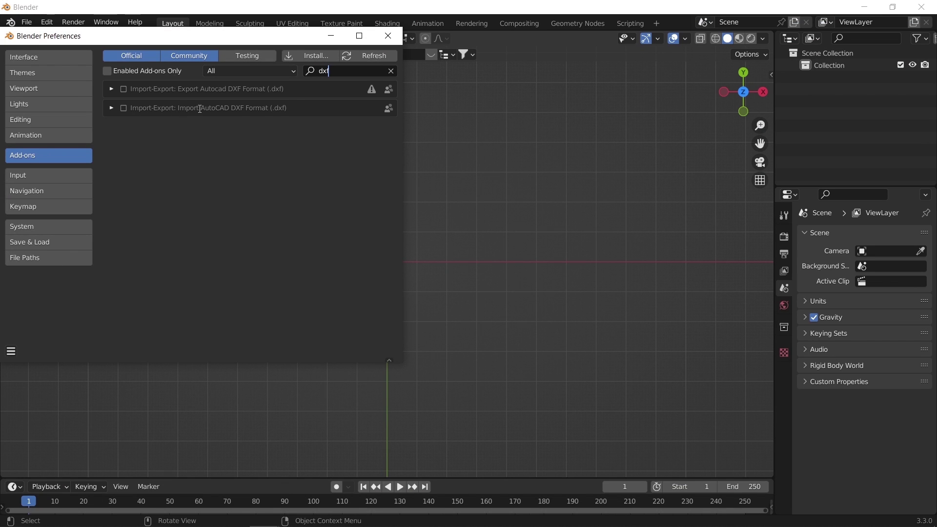
Switch to Blender, enable the Import AutoCAD DXF Format add-on, and import the WOCM003 DXF file
left_click(124, 108)
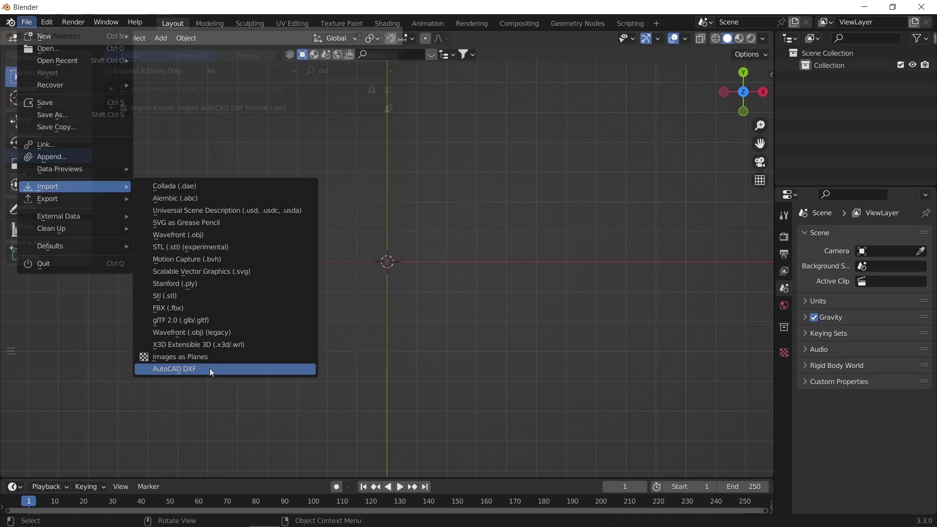
left_click(211, 370)
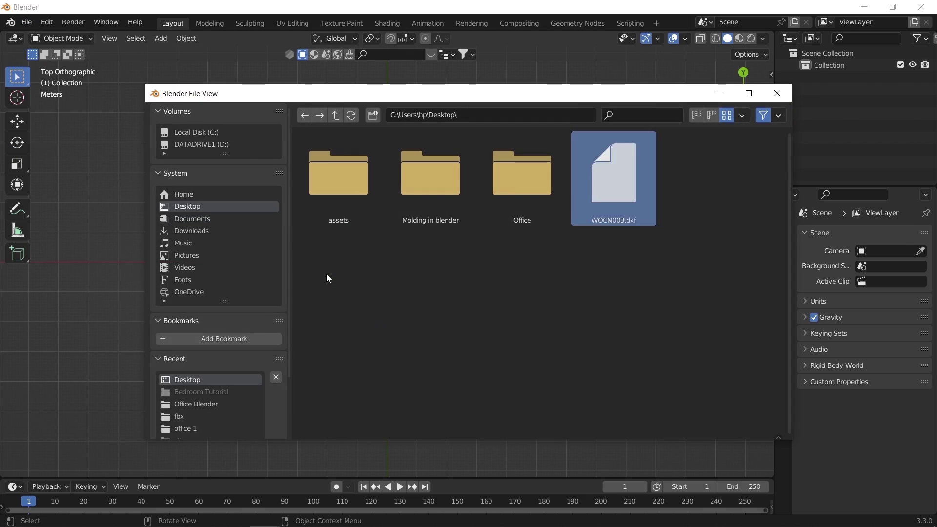
key("Return")
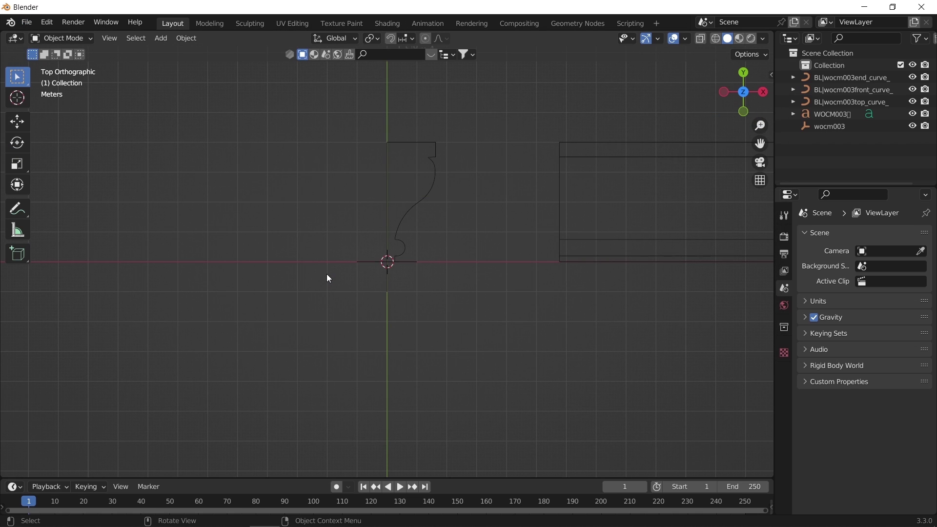
Frame the whole imported WOCM003 drawing and select its end profile curve
key("Home")
left_click(327, 275)
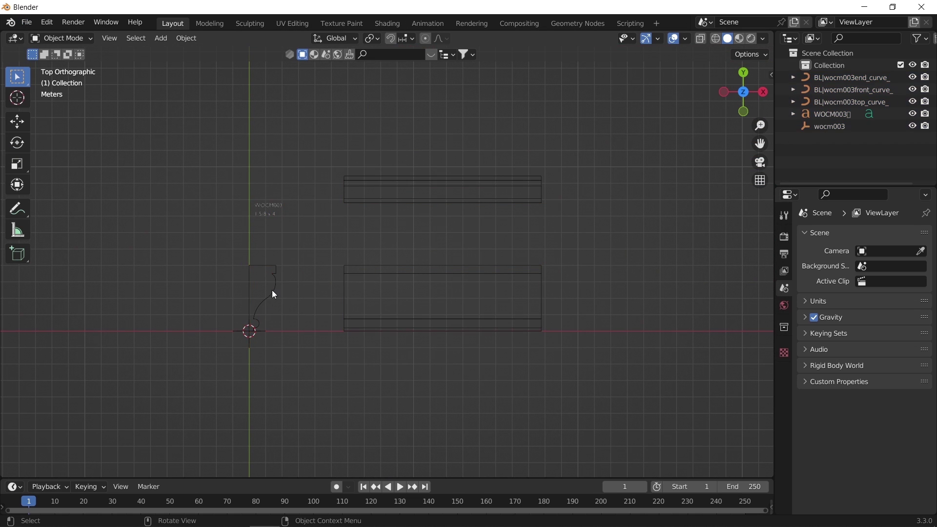
left_click(272, 290)
left_click(784, 416)
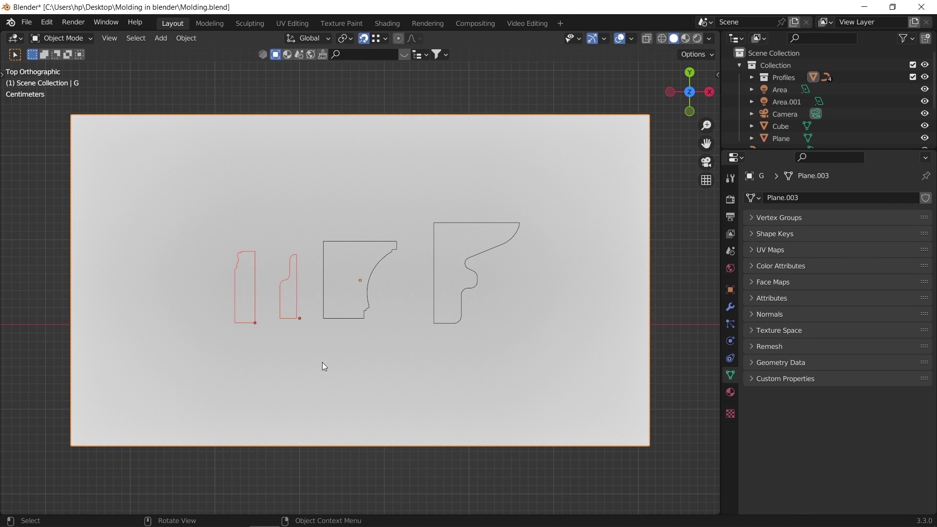
In the molding scene, duplicate the large crown profile curve from the small plane and place the copy near the wall's left end
left_click(434, 322)
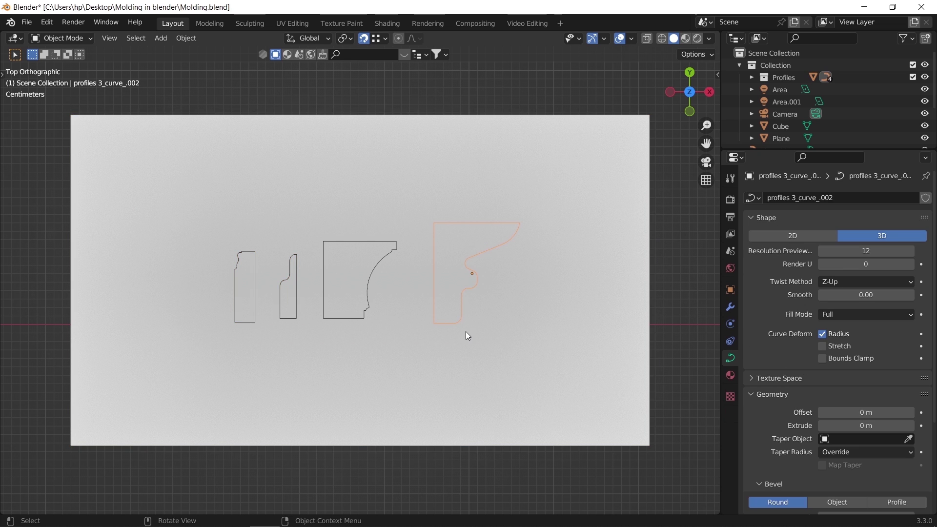
scroll(466, 332, "down", 8)
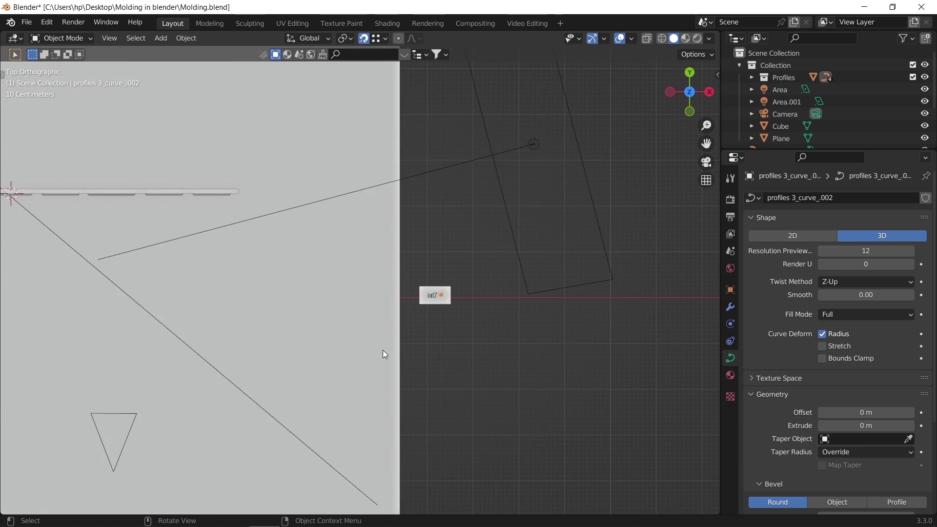
scroll(382, 350, "down", 4)
middle_click_drag(167, 346, 269, 355, "shift")
scroll(402, 347, "up", 3)
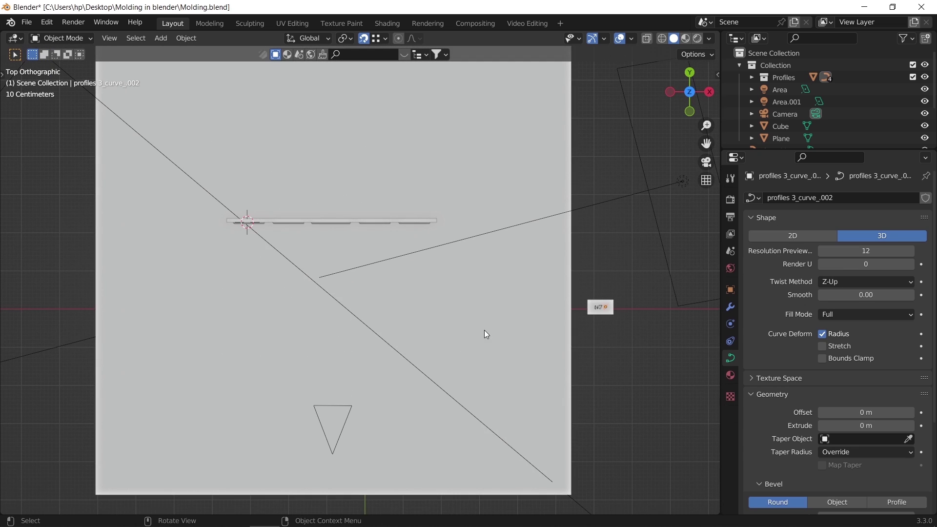
key("ctrl")
key("shift+d")
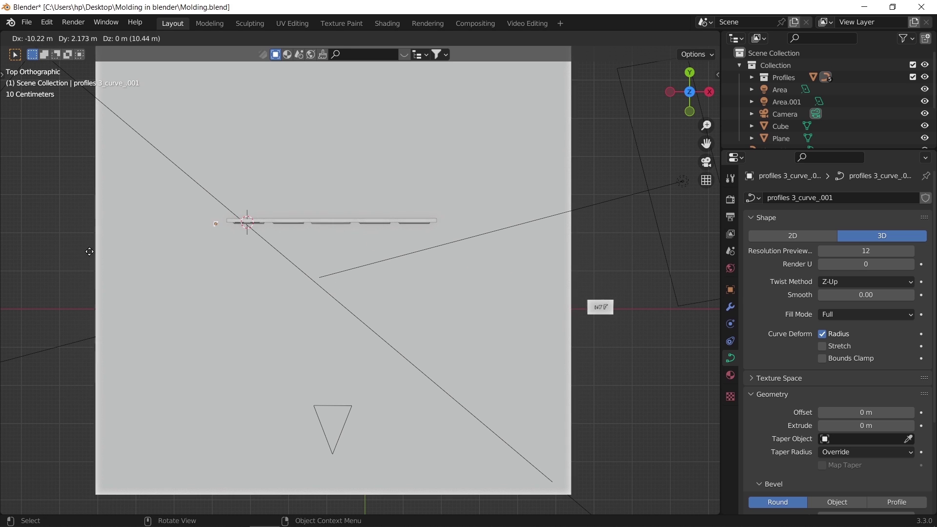
left_click(140, 254)
Duplicate the wall's upper front edge in place and separate the copy into its own object
middle_click_drag(140, 254, 337, 191)
left_click(337, 191)
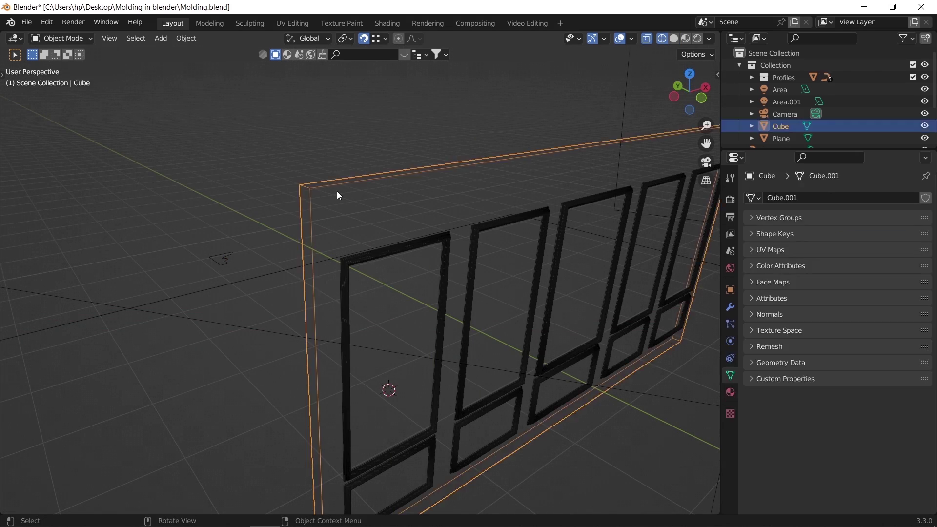
key("z")
left_click(435, 209)
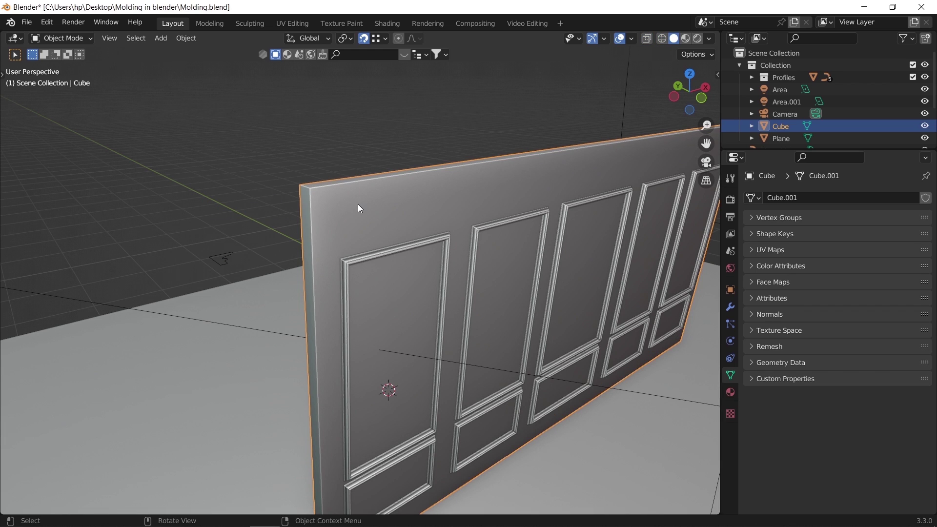
key("Tab")
key("z")
left_click(311, 202)
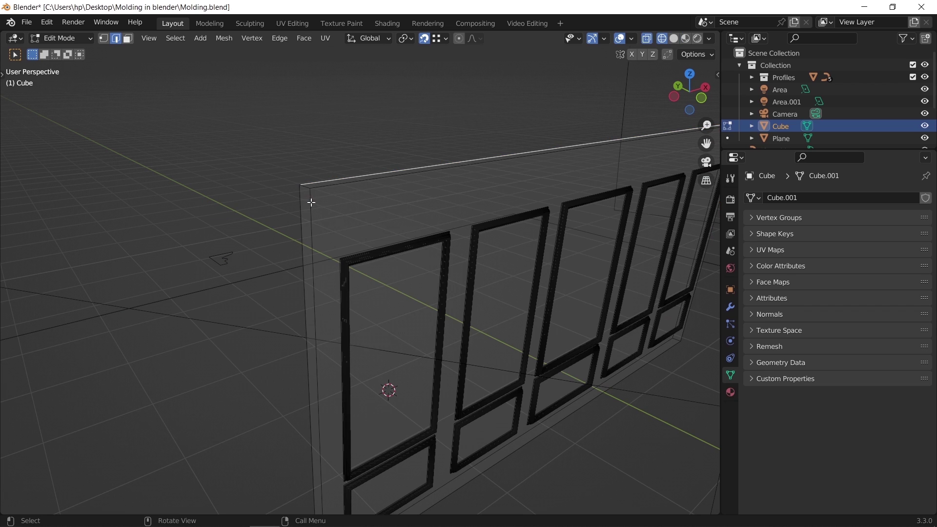
left_click(341, 185)
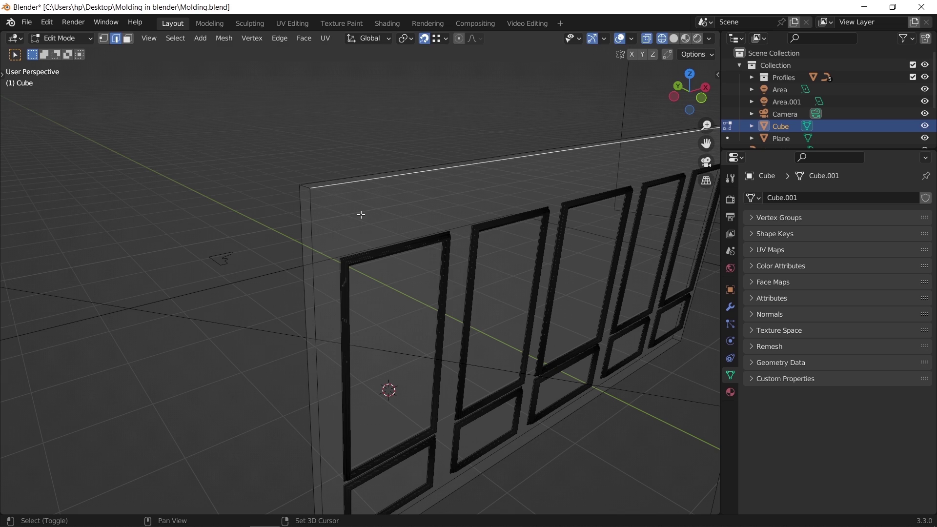
key("shift+d")
right_click(354, 167)
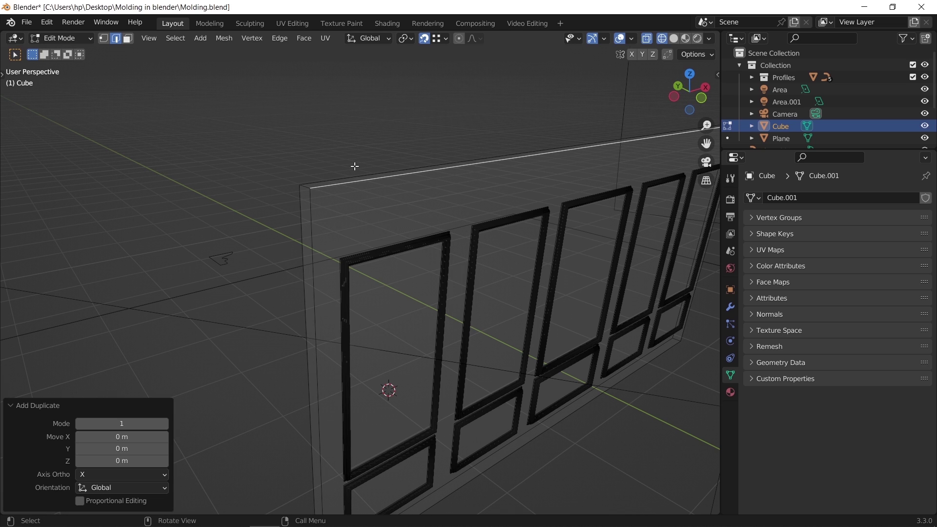
key("p")
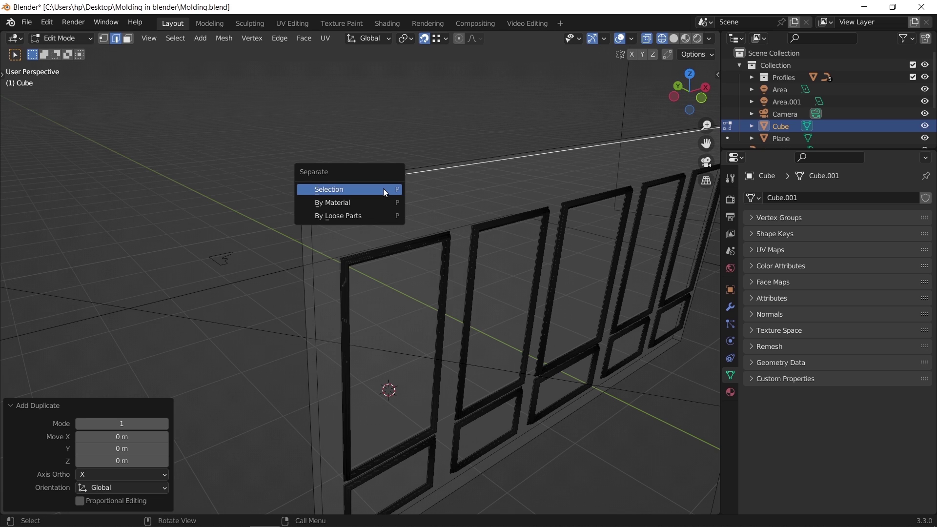
left_click(384, 192)
key("Tab")
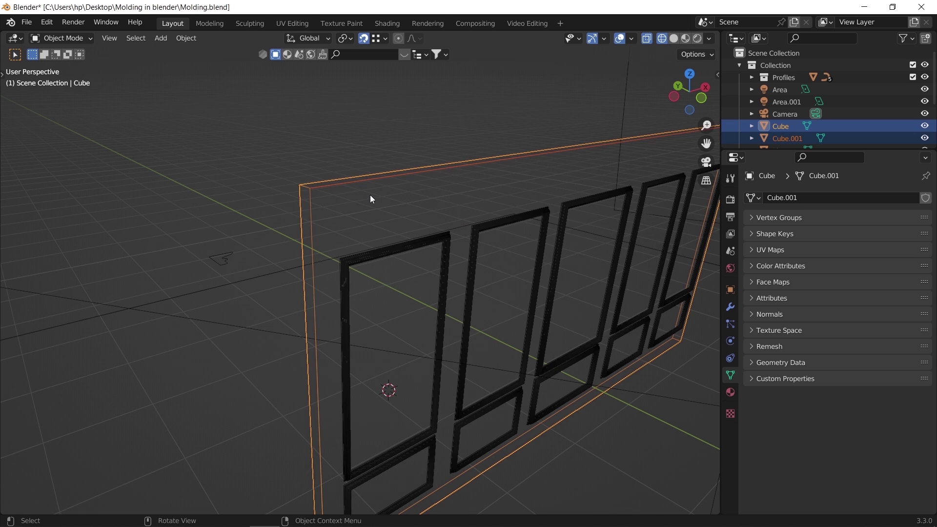
Convert the separated upper edge of the wall from a mesh to a curve
left_click(356, 185)
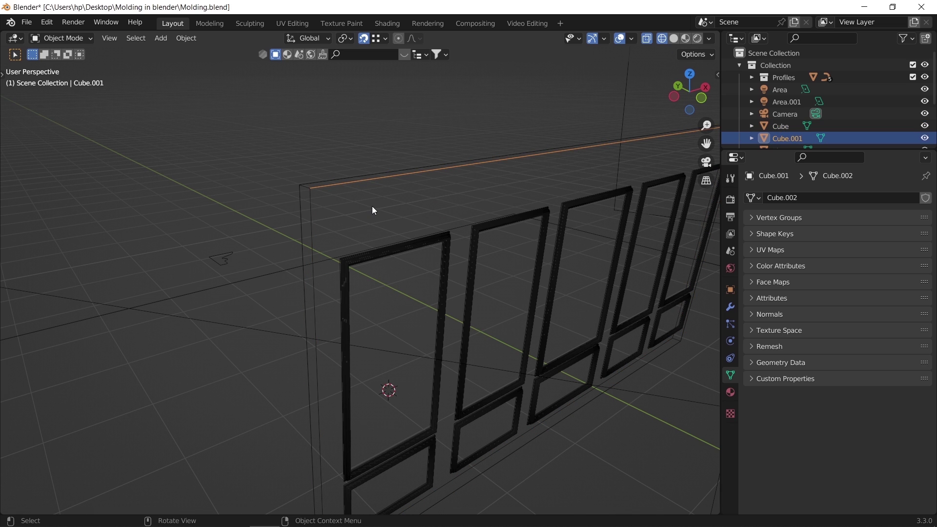
left_click(193, 42)
mouse_move(277, 396)
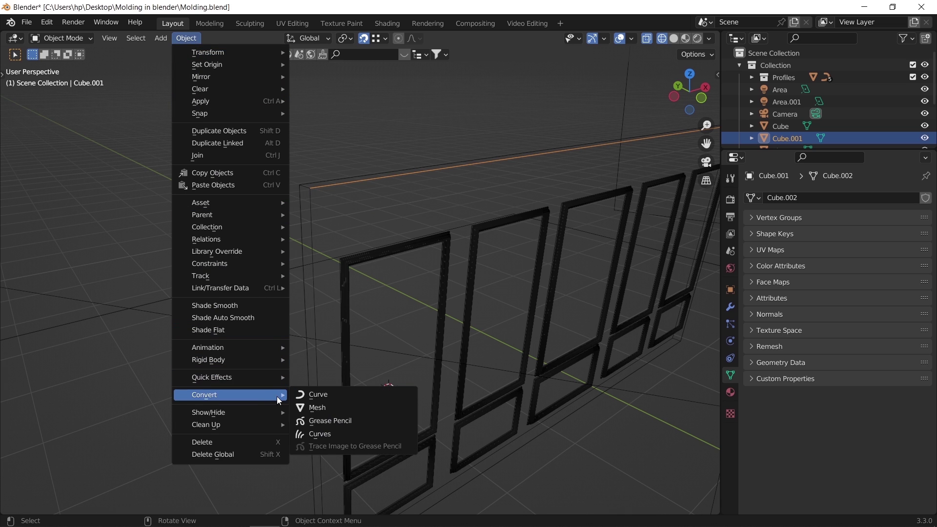
left_click(313, 395)
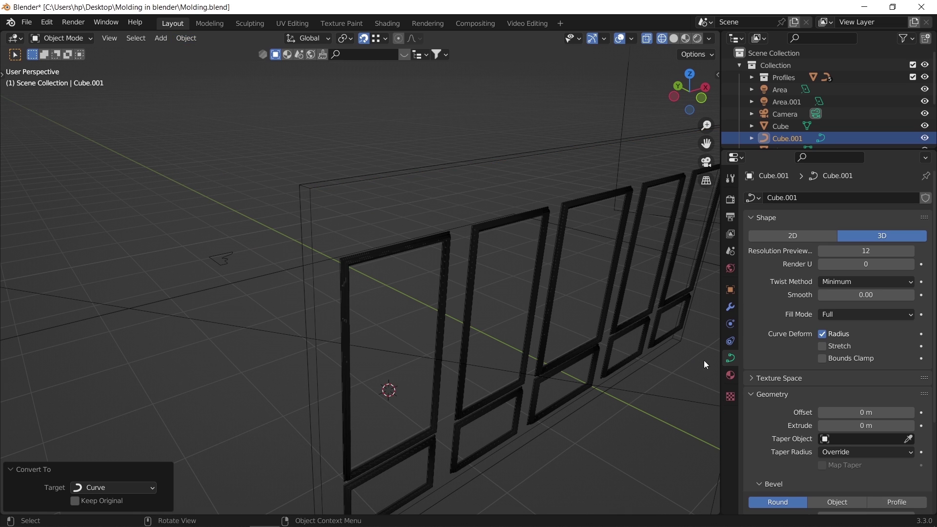
Bevel the wall's top edge curve using the profiles 3_curve_.001 object as its bevel shape, shown in solid shading
scroll(777, 372, "down", 5)
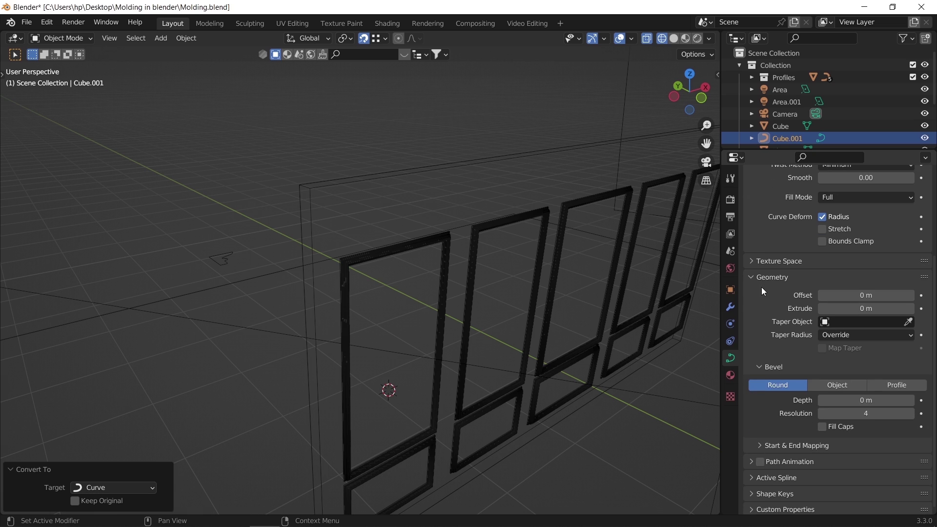
scroll(786, 286, "down", 1)
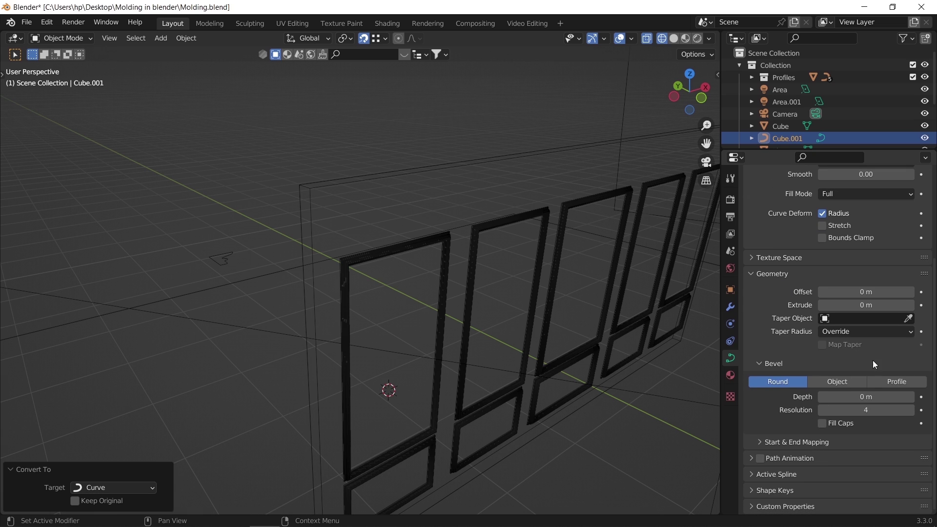
left_click(848, 382)
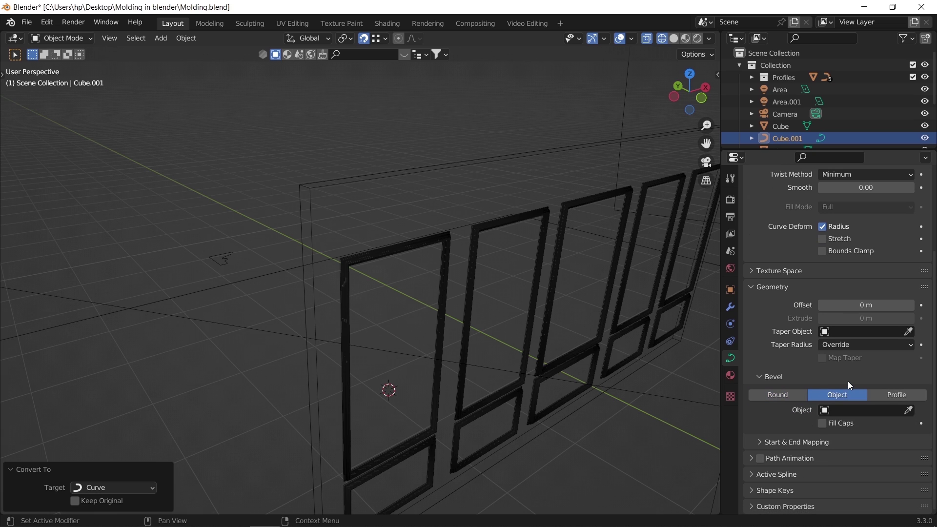
left_click(909, 410)
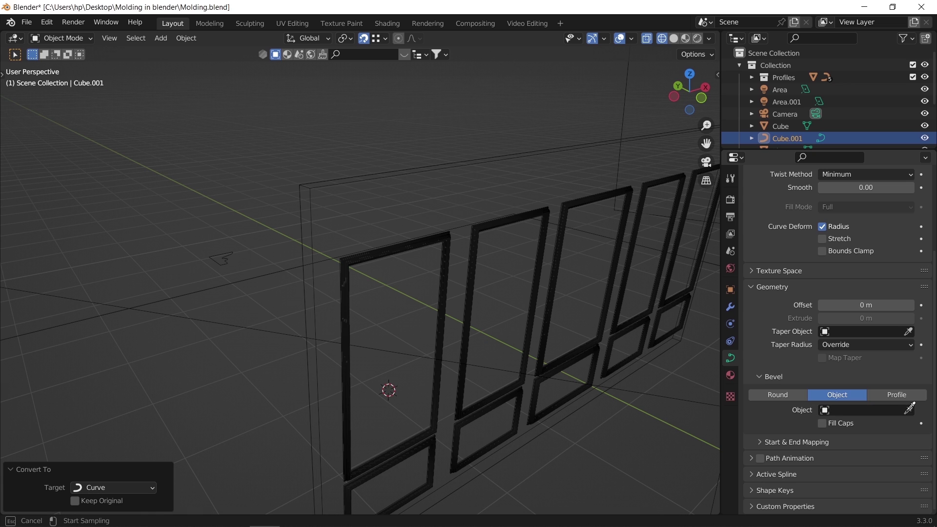
left_click(227, 251)
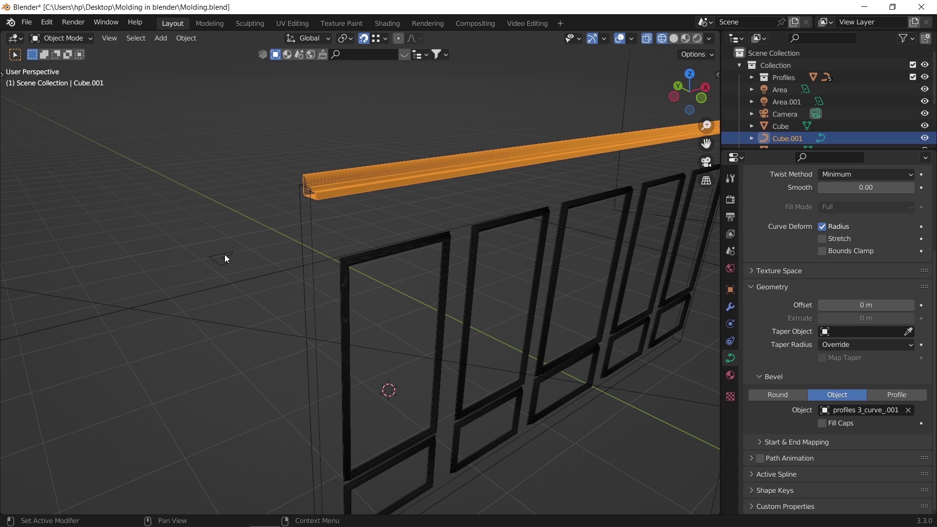
key("z")
left_click(344, 200)
middle_click_drag(259, 215, 302, 239, "shift")
left_click(285, 168)
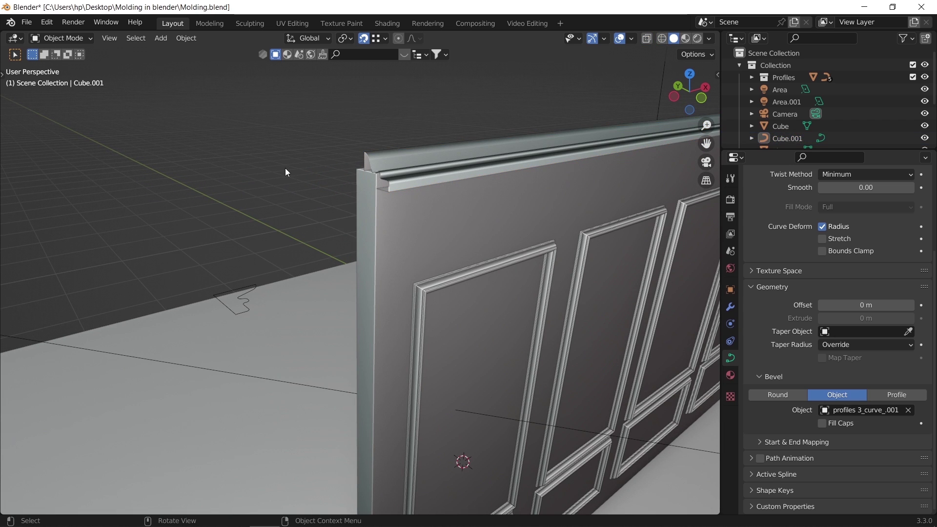
Place the 3D cursor on the crown profile curve's outer corner and set the curve's origin to the 3D cursor
left_click(250, 290)
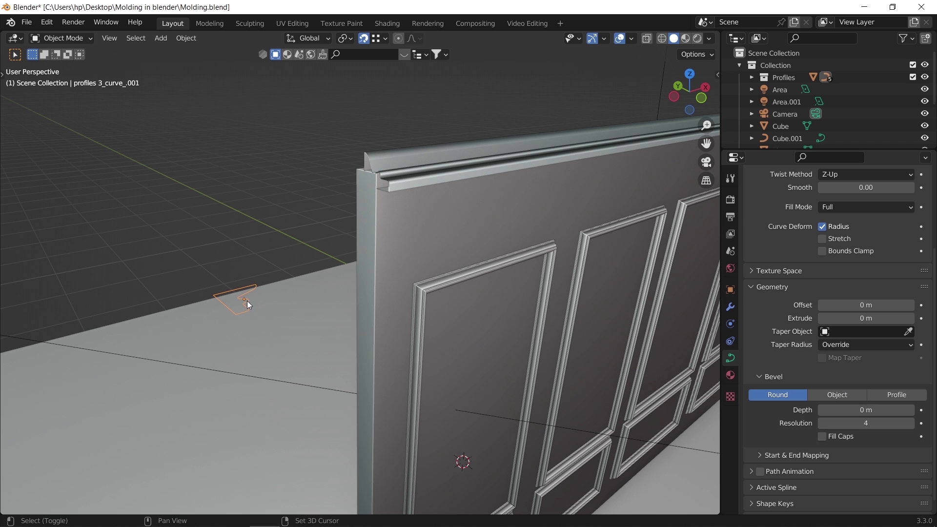
middle_click_drag(247, 300, 310, 320, "shift")
key("shift+z")
scroll(335, 376, "up", 2)
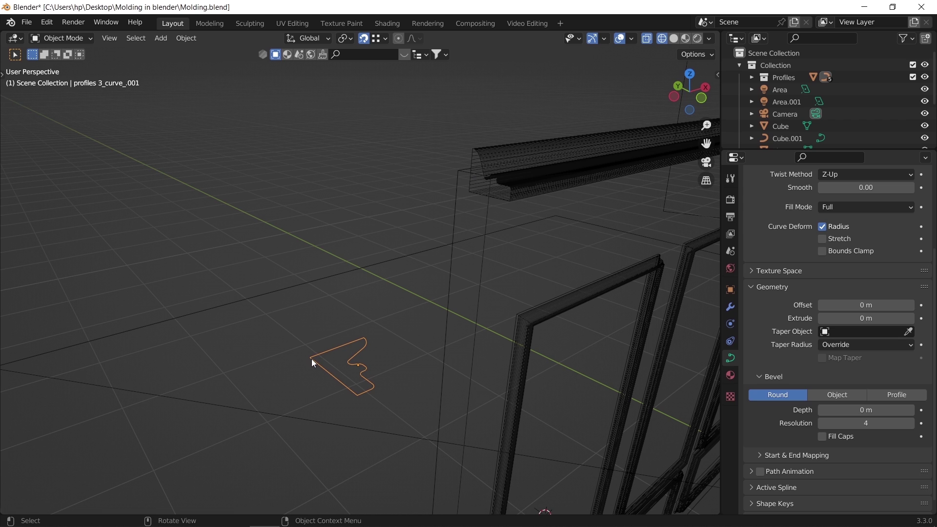
key("t")
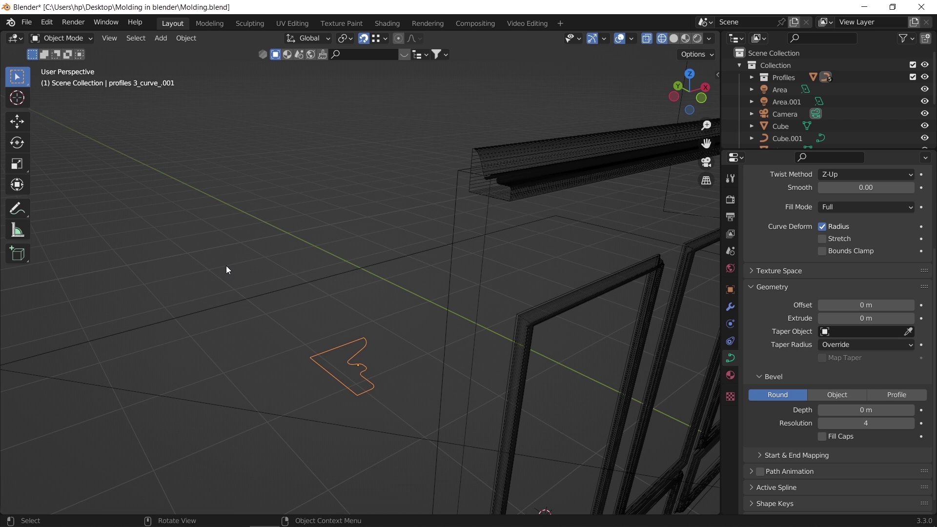
left_click(24, 103)
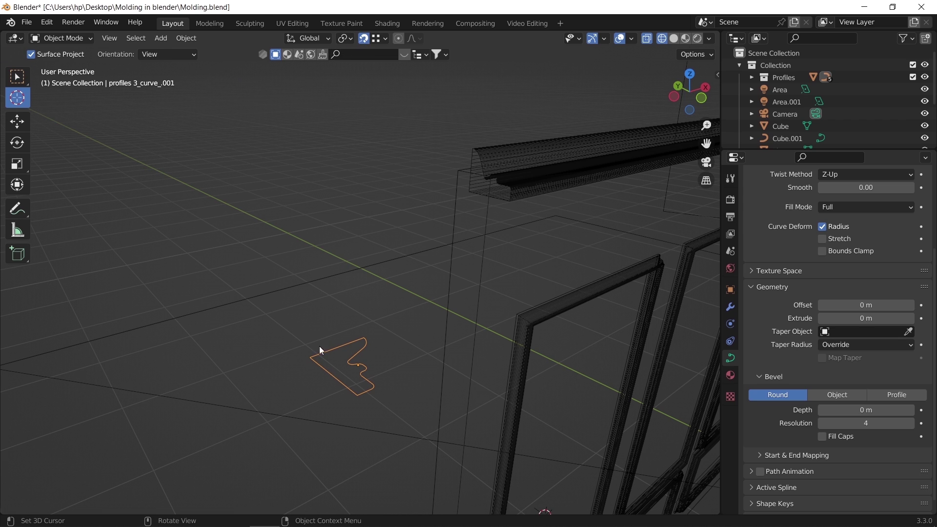
left_click_drag(321, 350, 310, 357)
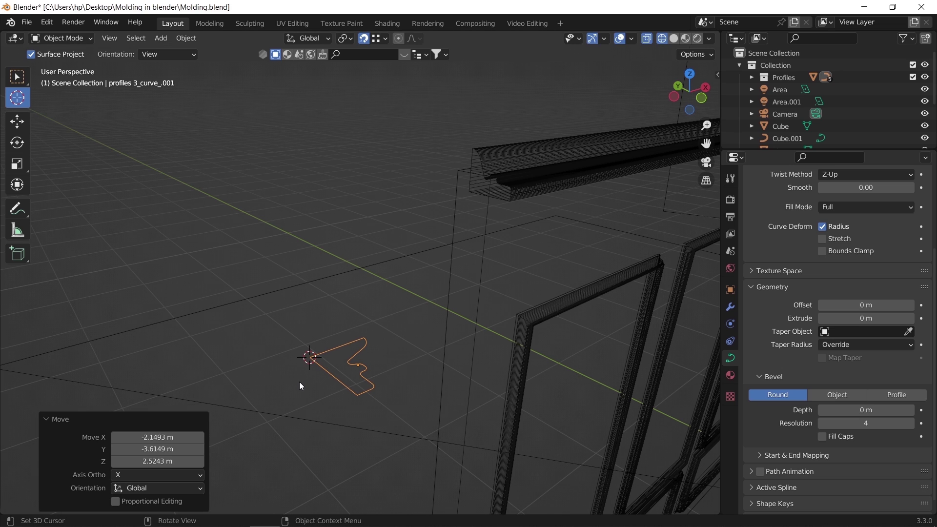
left_click(192, 41)
mouse_move(262, 64)
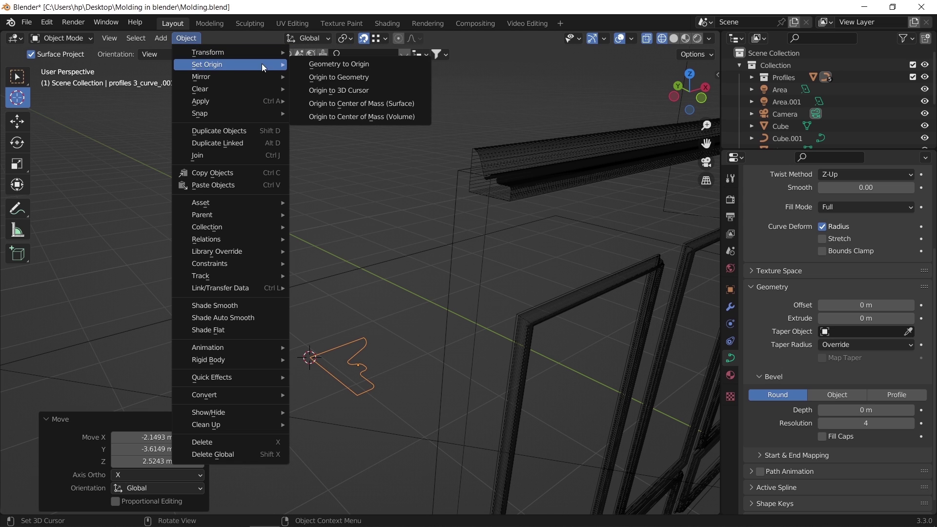
left_click(331, 92)
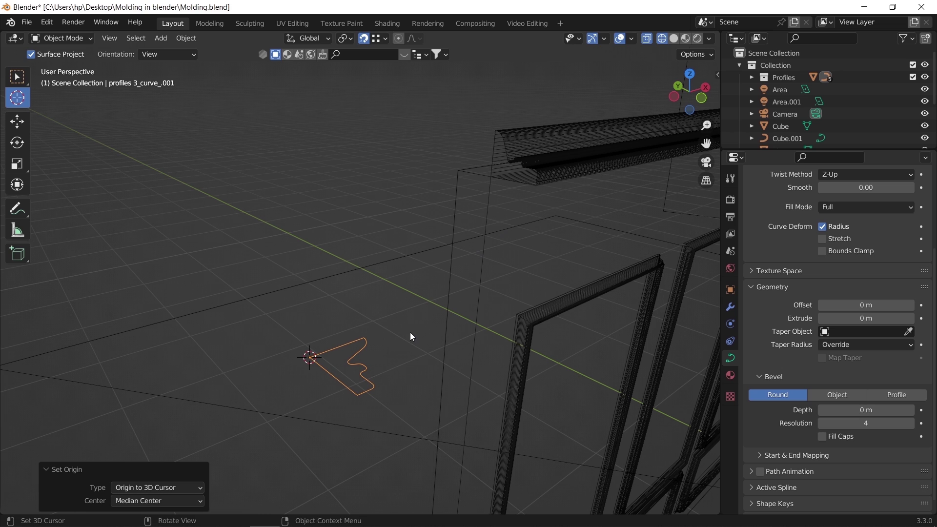
Rotate the crown profile curve -90 degrees around the Z axis and apply its rotation
key("r")
key("z")
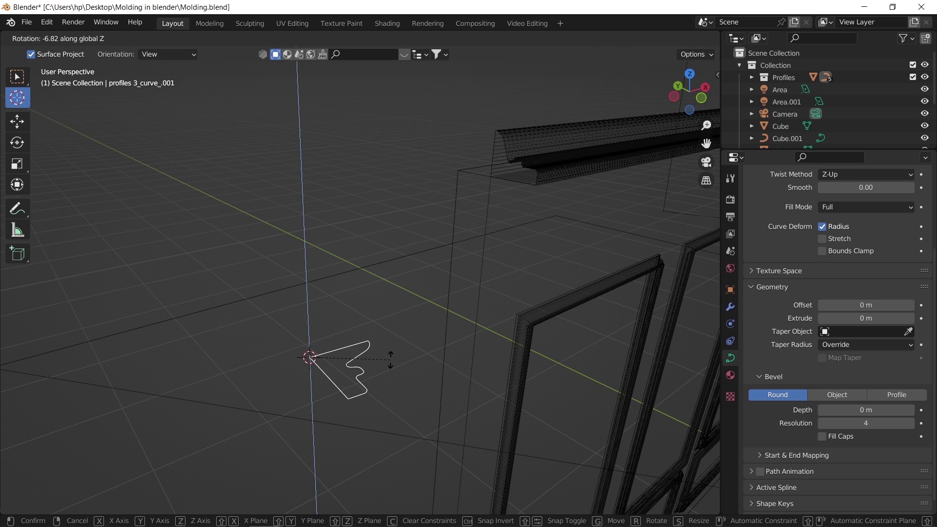
type("-90")
key("Return")
key("ctrl+a")
left_click(376, 353)
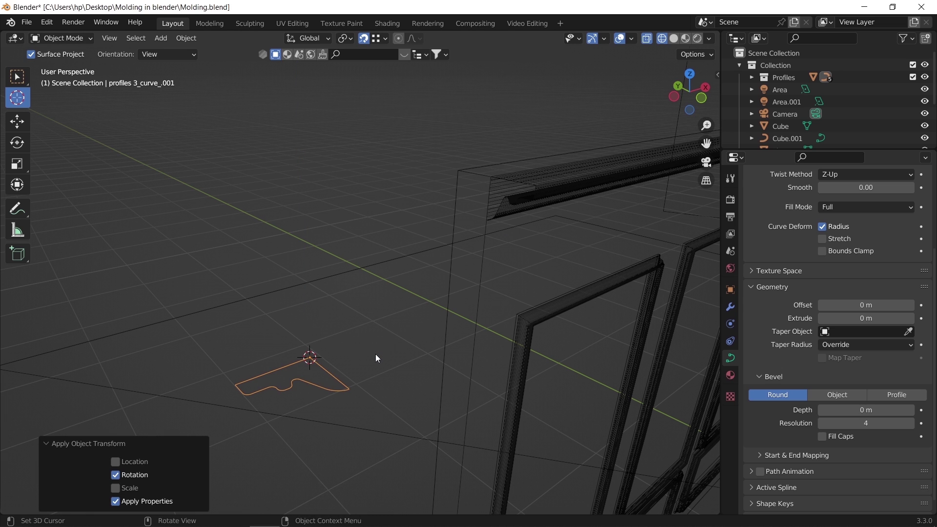
key("shift+z")
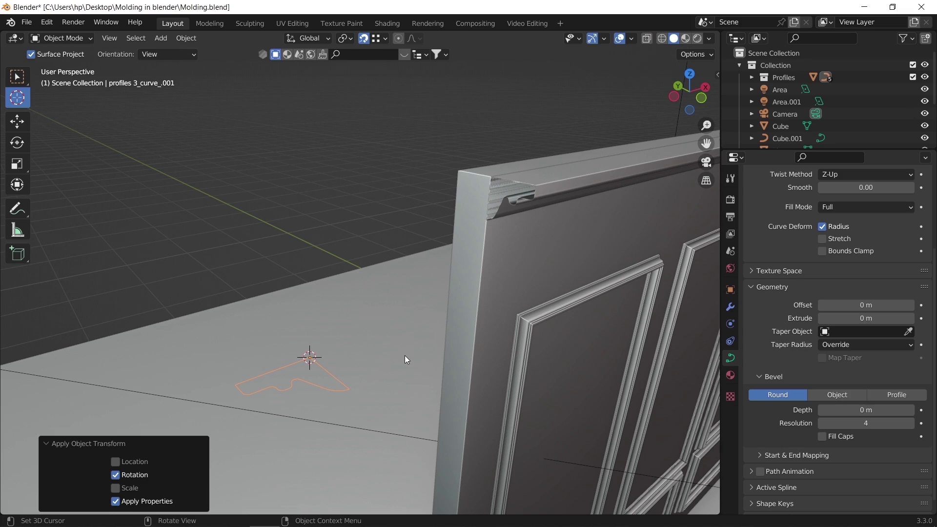
middle_click_drag(405, 359, 447, 164)
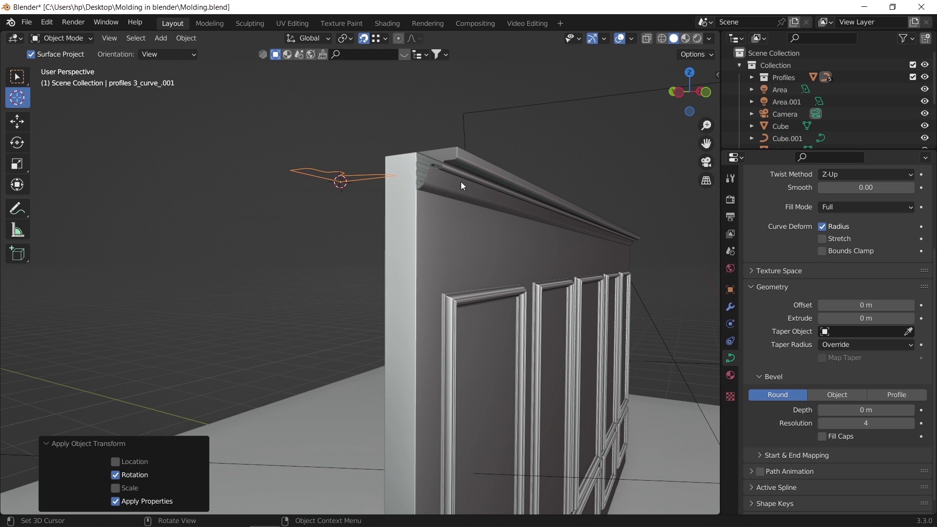
Return to the box selection tool and enable Fill Caps on the crown molding curve's bevel
key("ctrl+z")
left_click(20, 77)
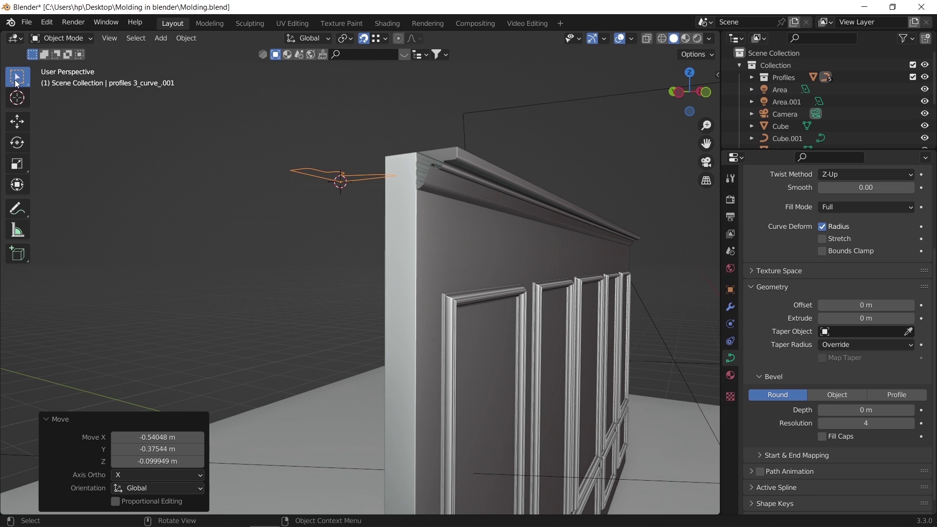
left_click(464, 175)
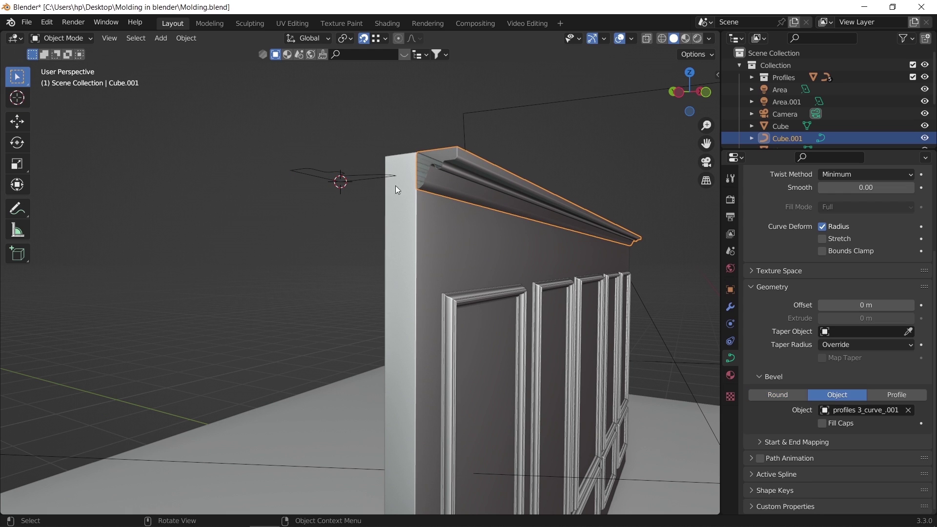
middle_click_drag(484, 209, 447, 233)
key("ctrl+z")
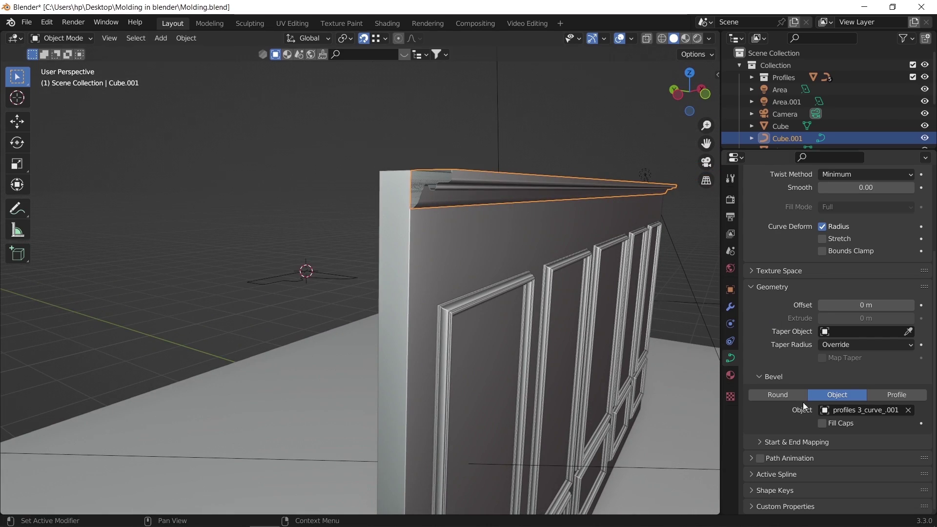
left_click(822, 423)
Set the crown profile curve's preview resolution to 18 and check the molding's end close up
left_click(339, 281)
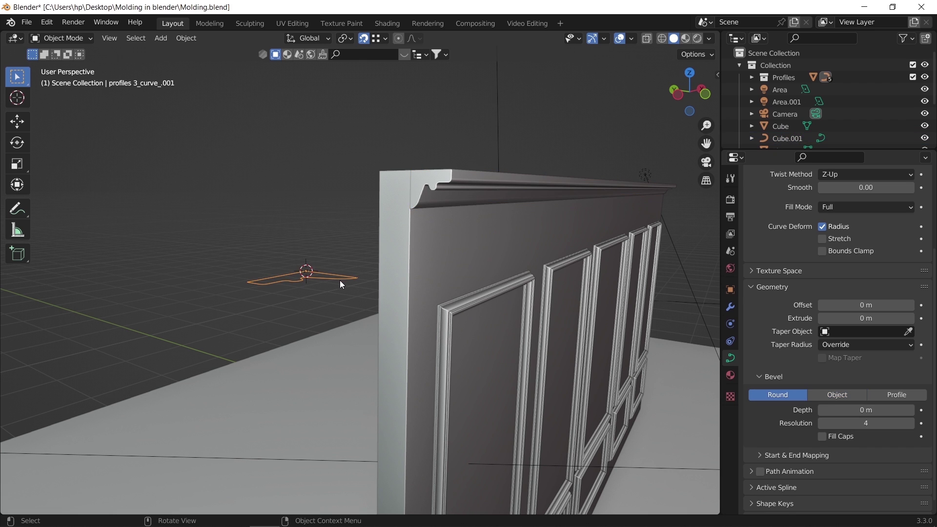
scroll(783, 346, "up", 5)
mouse_move(856, 250)
left_mouse_down()
mouse_move(922, 250)
mouse_move(873, 250)
left_mouse_up()
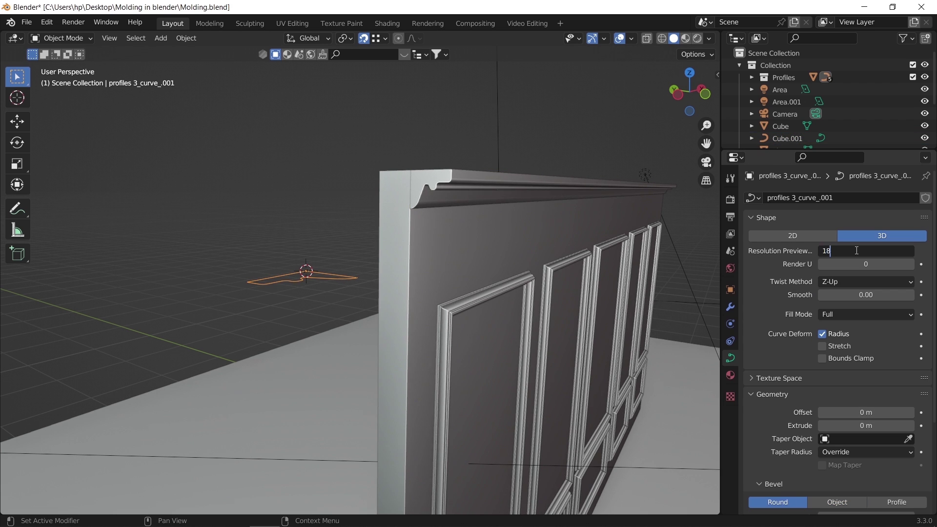
middle_click_drag(356, 159, 467, 224)
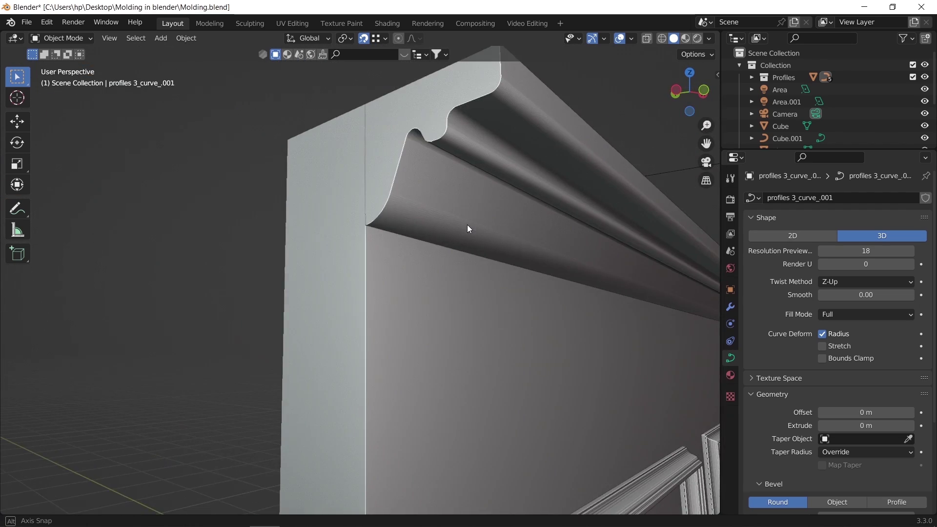
Resize the crown profile curve, stretching it along global Y by about 1.2
scroll(467, 225, "down", 5)
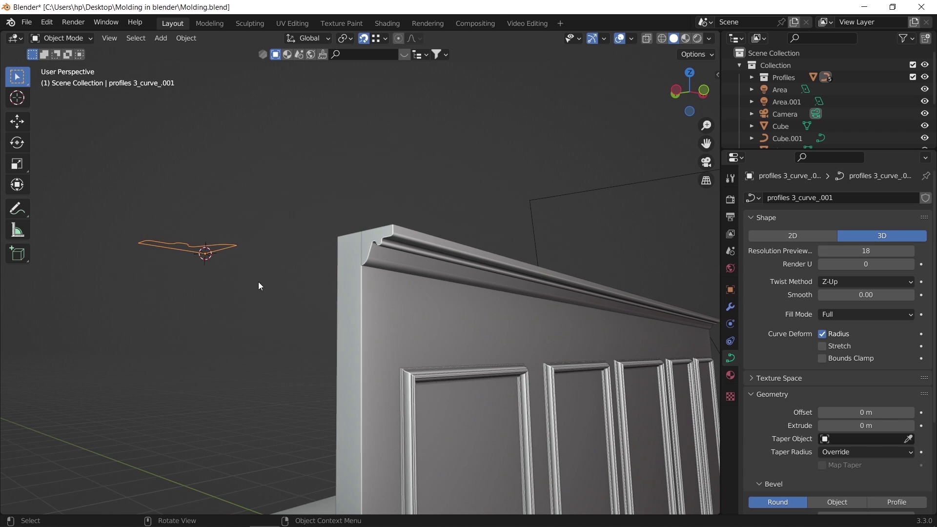
scroll(258, 282, "up", 2)
key("s")
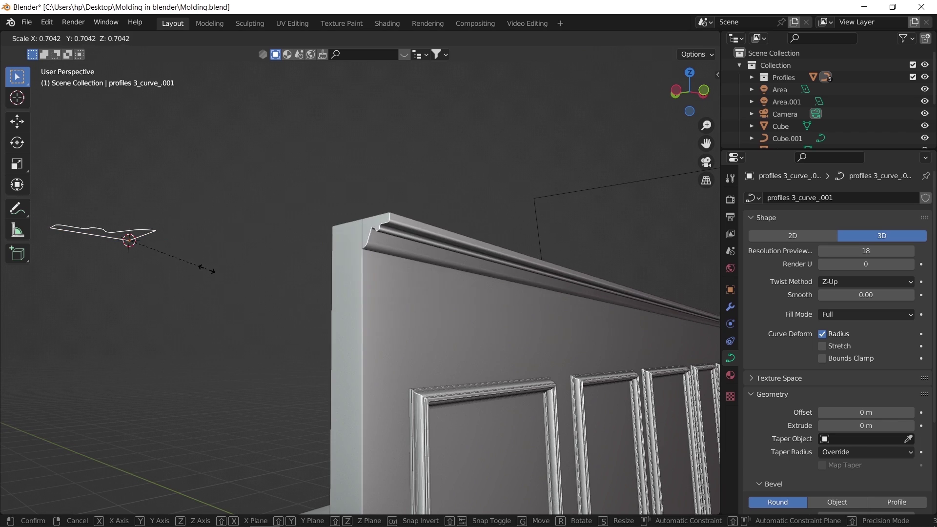
key("x")
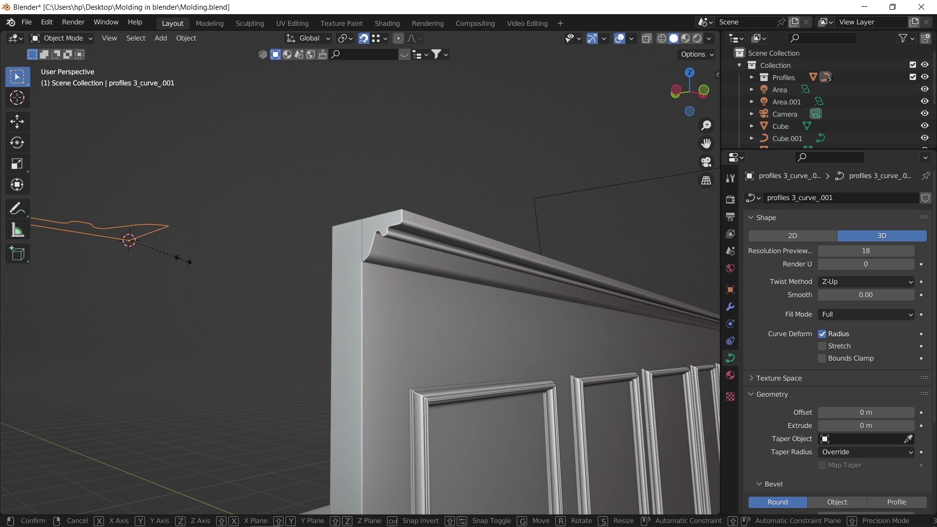
key("y")
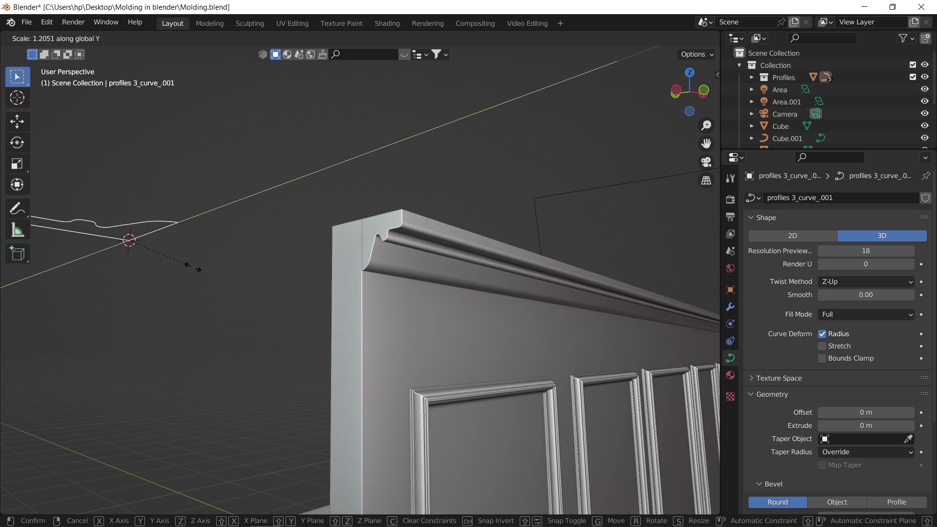
left_click(193, 268)
In wireframe view with edge selection, select the two inner bottom edges of the wall mesh at floor level
middle_click_drag(478, 287, 438, 294)
scroll(380, 301, "down", 3)
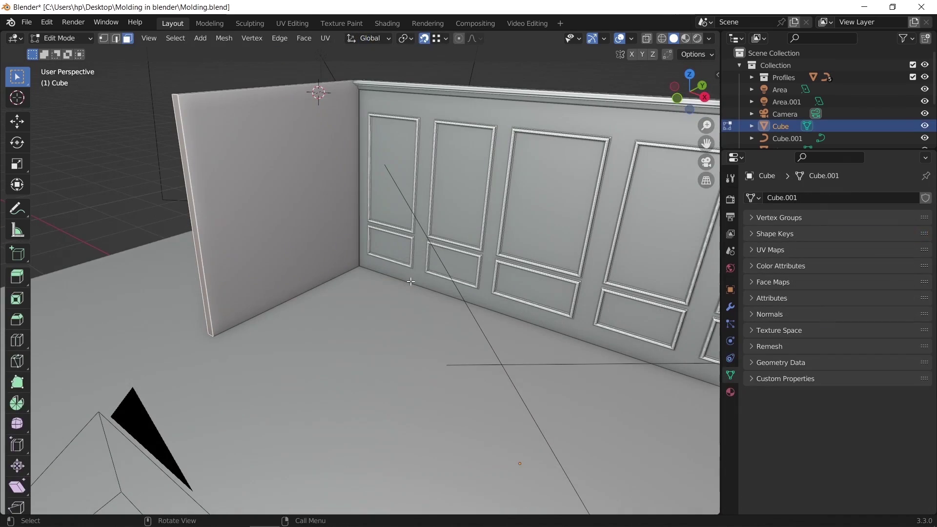
key("z")
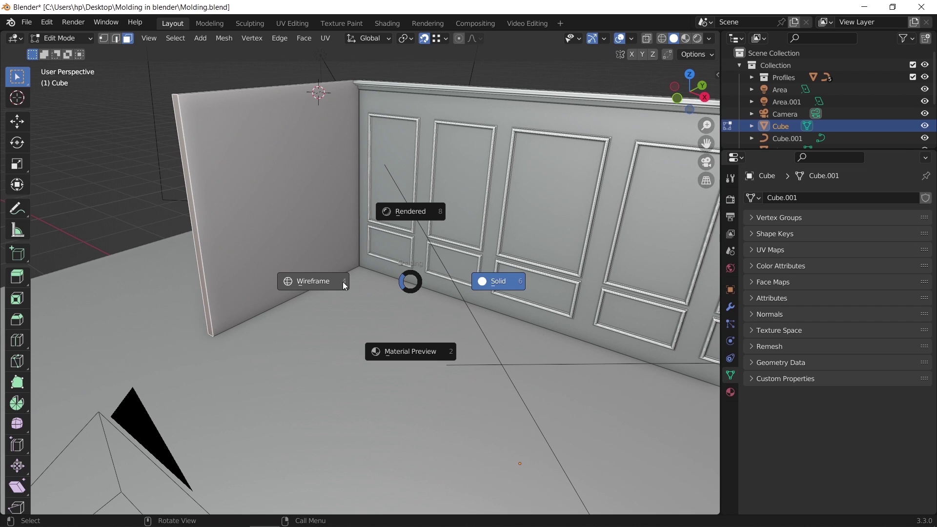
left_click(336, 281)
key("2")
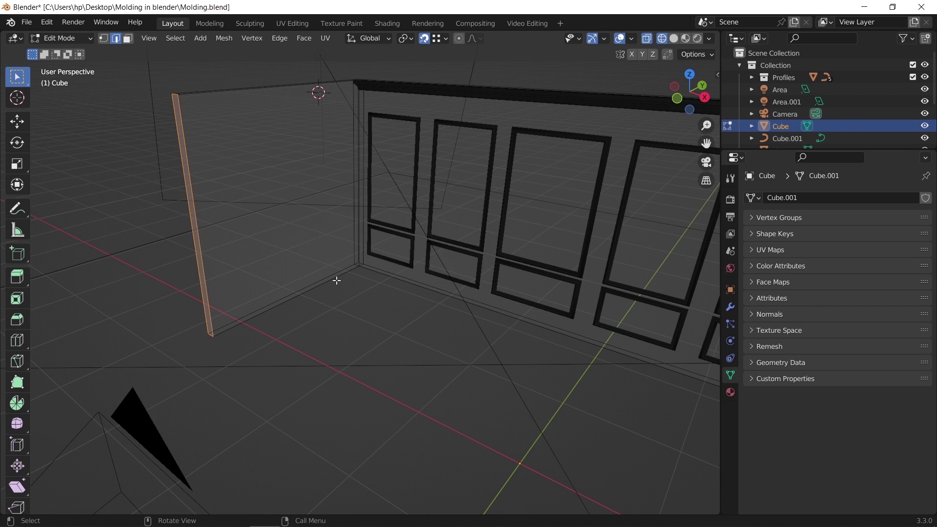
left_click(336, 279)
left_click(381, 274, "shift")
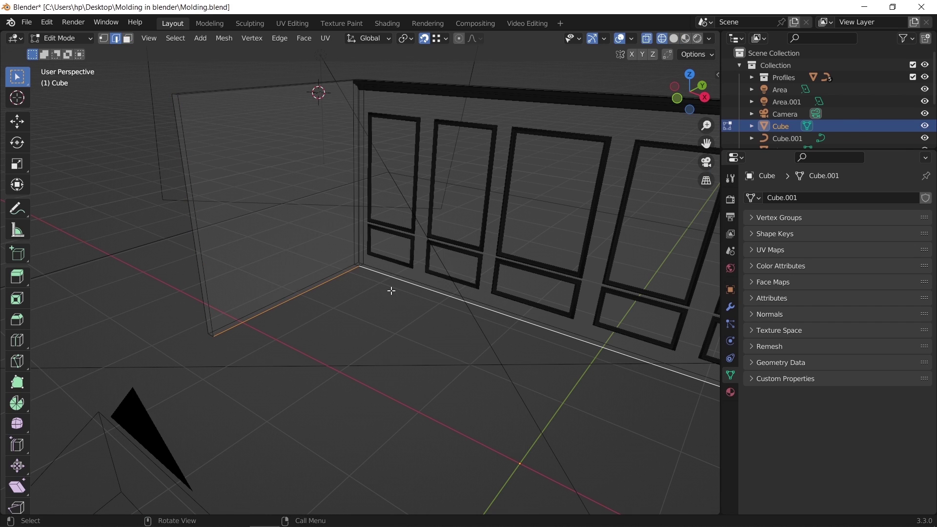
Duplicate the selected bottom edges in place and raise the copy about 0.063 m along Z
key("shift+d")
right_click(391, 291)
key("g")
key("z")
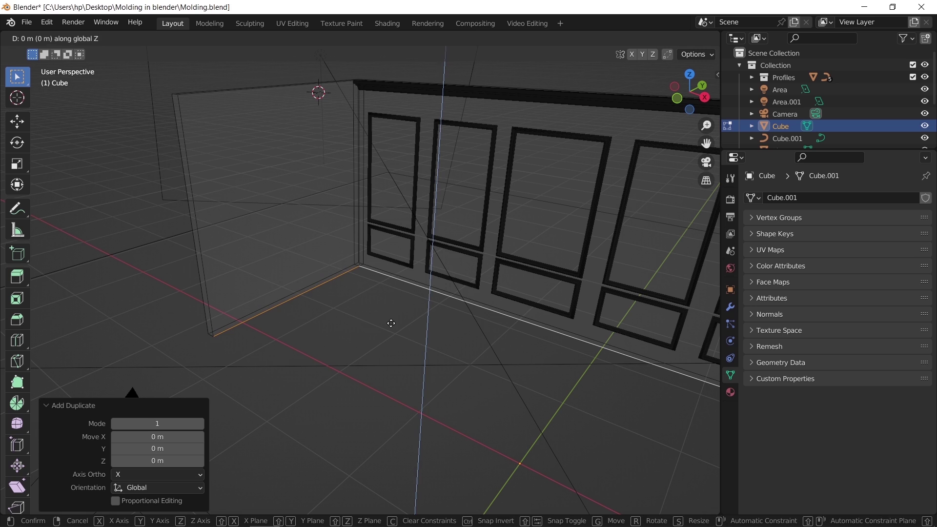
left_click(393, 323)
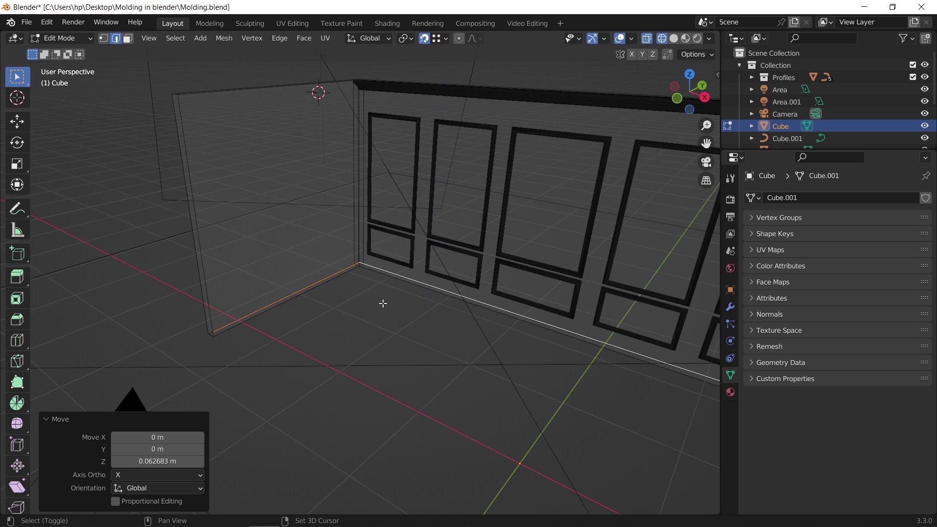
Separate the duplicated edges into their own object and convert that object to a curve
key("p")
left_click(394, 326)
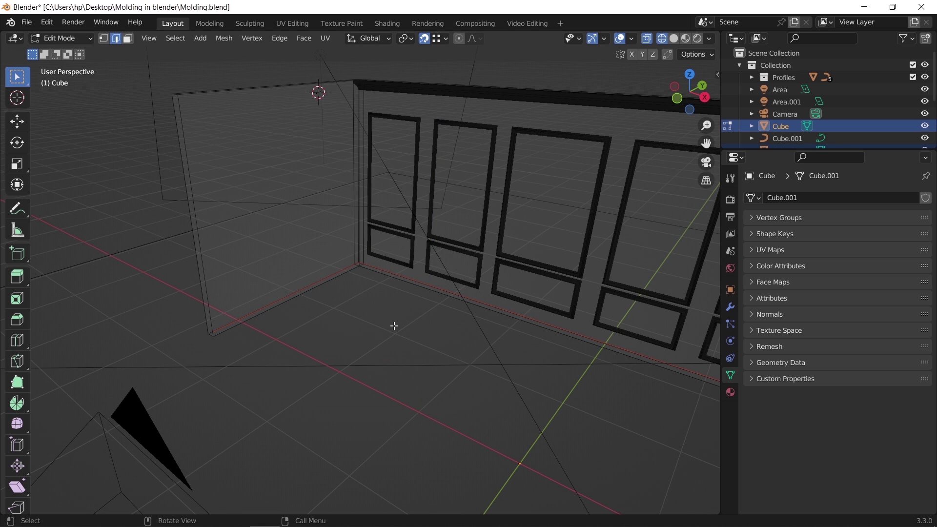
key("Tab")
left_click(403, 276)
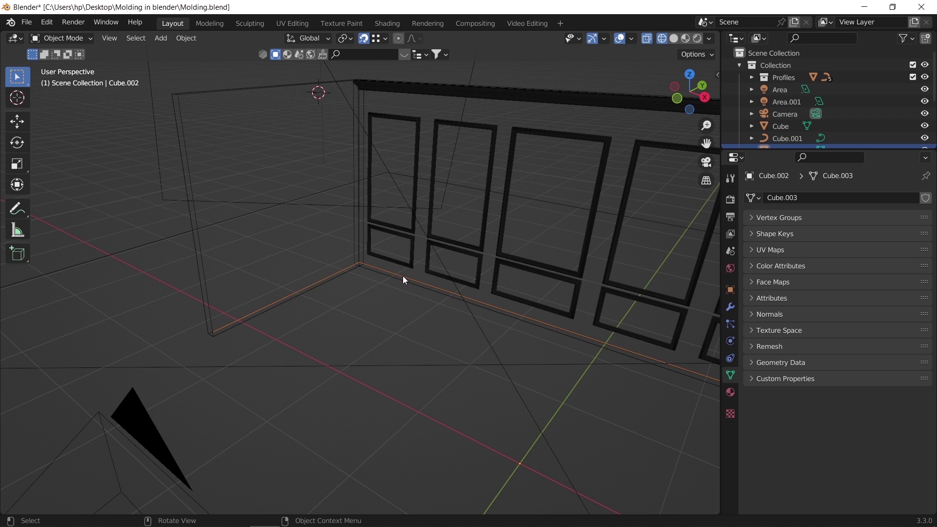
key("F3")
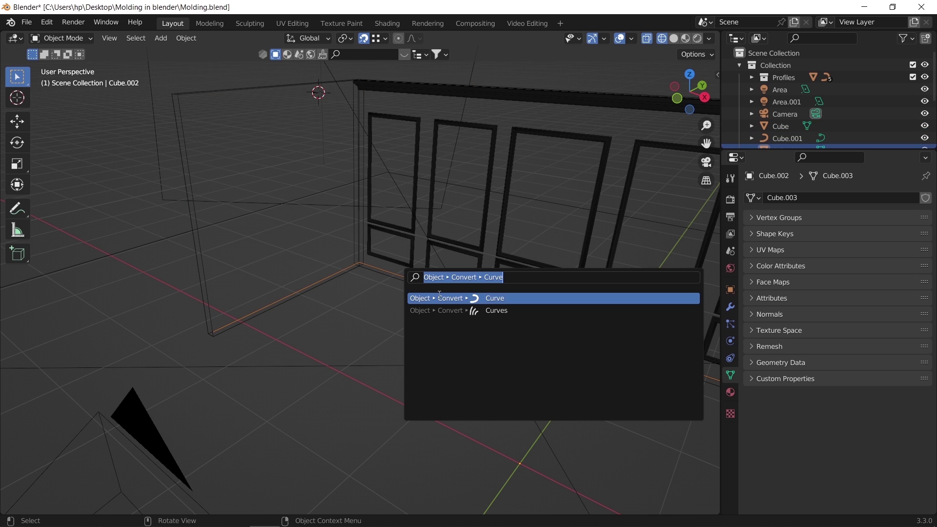
key("Return")
Duplicate the stepped baseboard profile curve from the imported profiles and place the copy on the floor near the wall corner
scroll(353, 309, "down", 3)
middle_click_drag(353, 309, 408, 383)
left_click(402, 367)
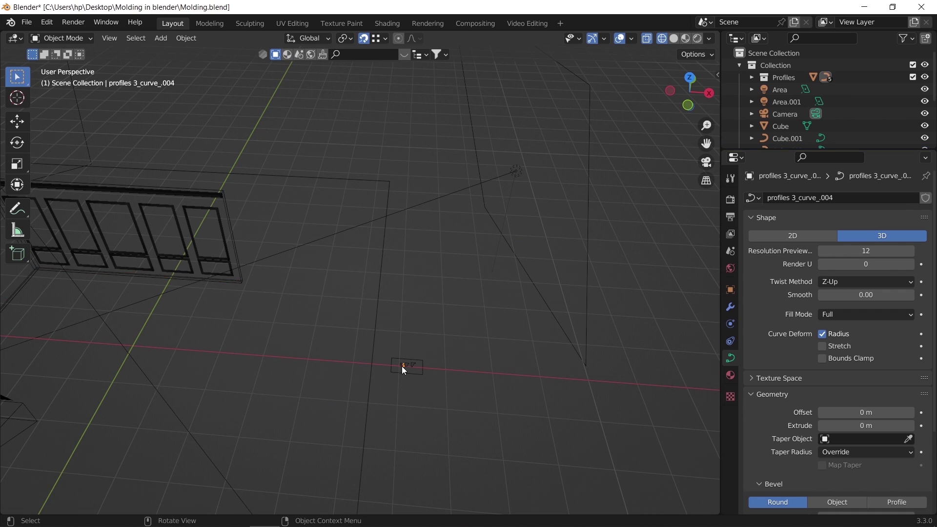
key("KP_Decimal")
left_click_drag(255, 292, 185, 335)
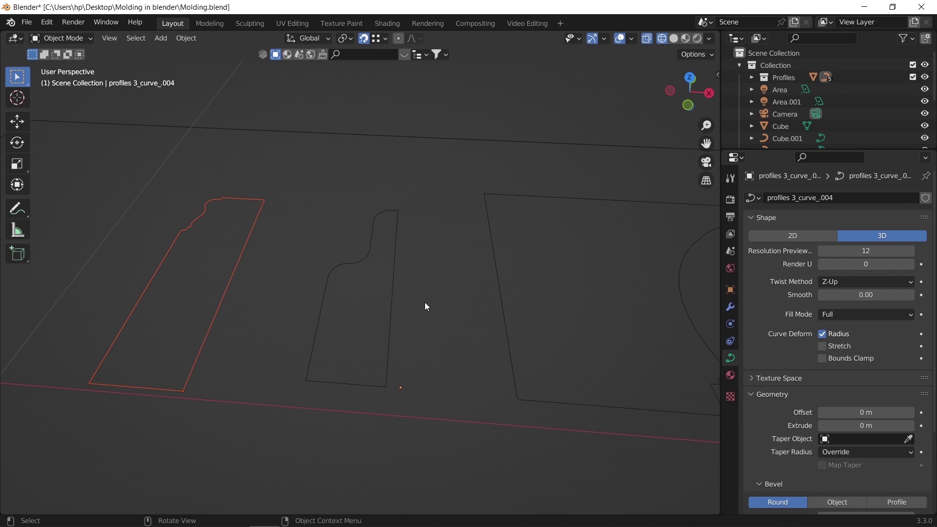
key("ctrl+z")
key("KP_7")
scroll(402, 247, "down", 20)
middle_click_drag(179, 298, 281, 276, "shift")
scroll(455, 364, "up", 2)
key("shift+d")
left_click(122, 358)
key("KP_Decimal")
Bevel the floor-level path curve in Object mode, using the duplicated stepped profile as its bevel object
scroll(278, 271, "down", 5)
left_click(262, 245)
scroll(830, 342, "down", 5)
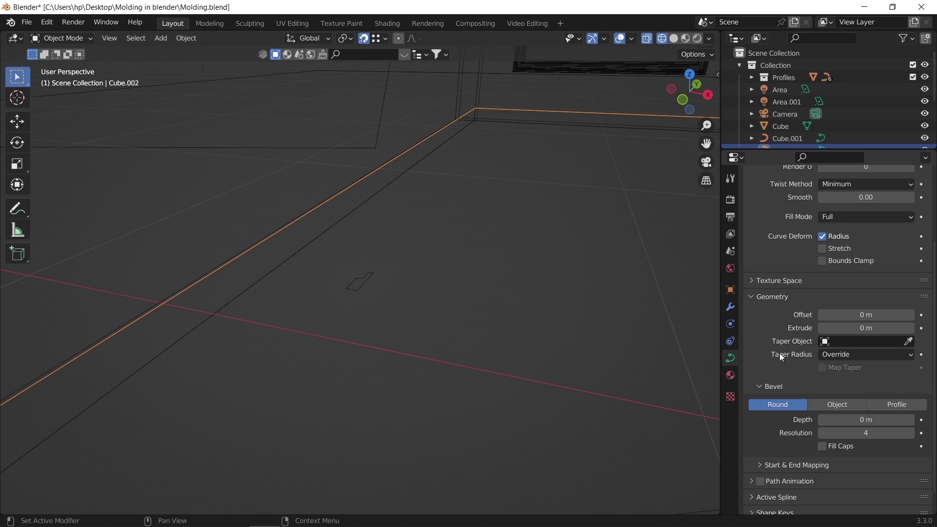
left_click(862, 394)
left_click(908, 410)
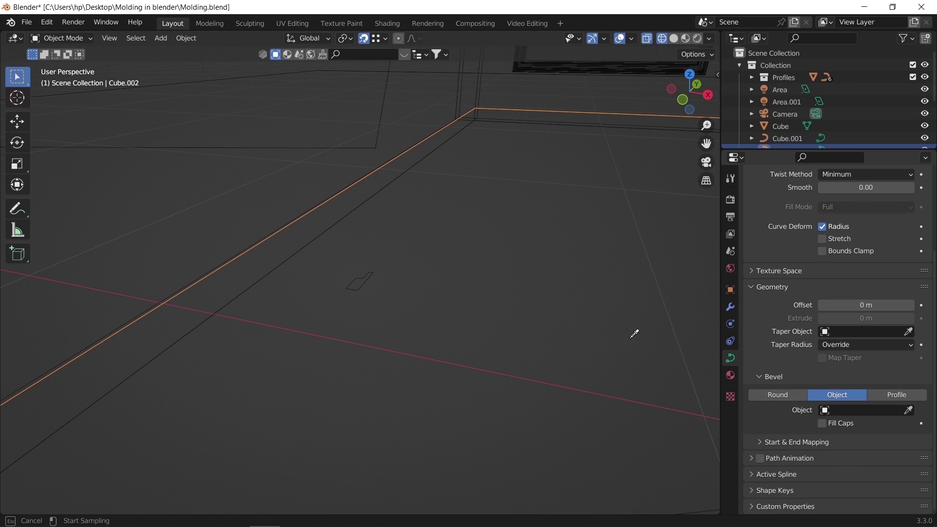
left_click(409, 285)
scroll(422, 277, "down", 2)
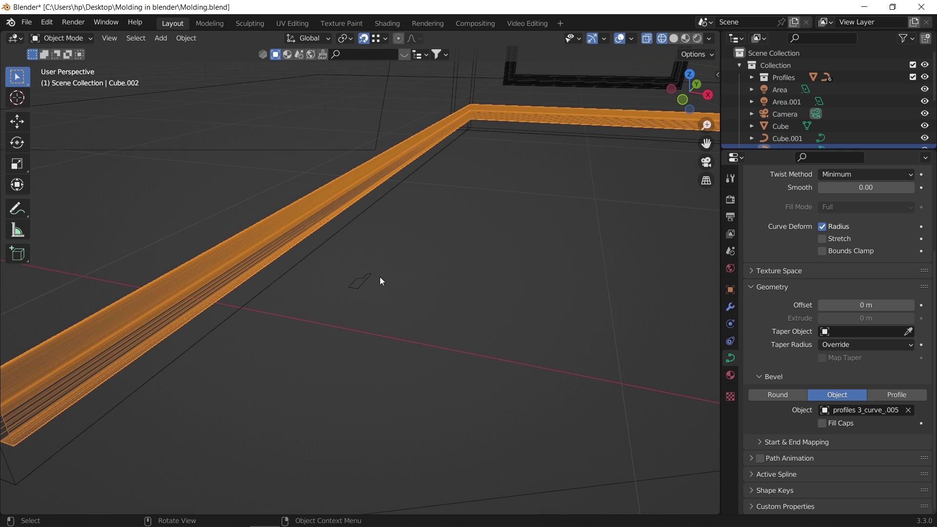
Switch to solid shading and lower the baseboard molding along Z until it rests on the floor
middle_click_drag(377, 313, 421, 303, "shift")
key("shift+z")
mouse_move(380, 331)
middle_mouse_down("shift")
mouse_move(388, 321)
mouse_move(440, 314)
middle_mouse_up("shift")
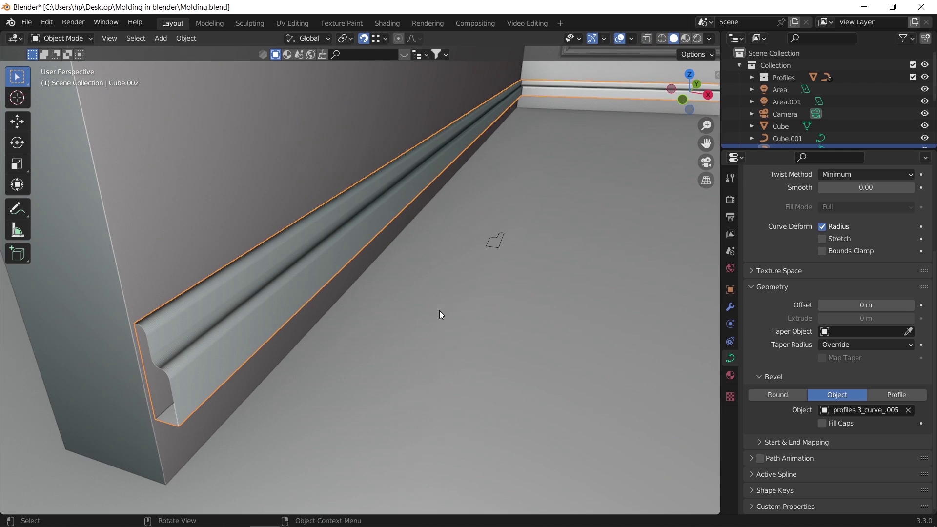
key("g")
key("z")
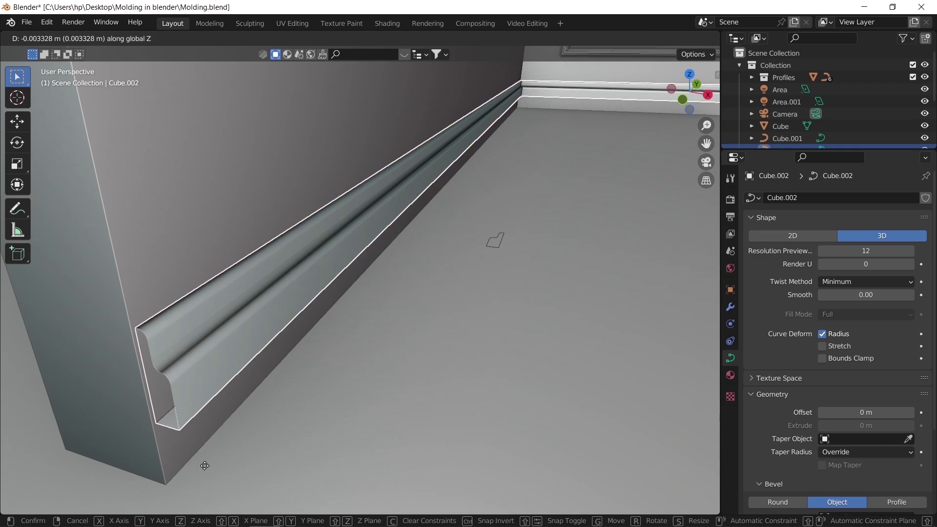
left_click(327, 457)
Enable Fill Caps on the baseboard curve's bevel to close its open end
middle_click_drag(407, 286, 466, 209, "shift")
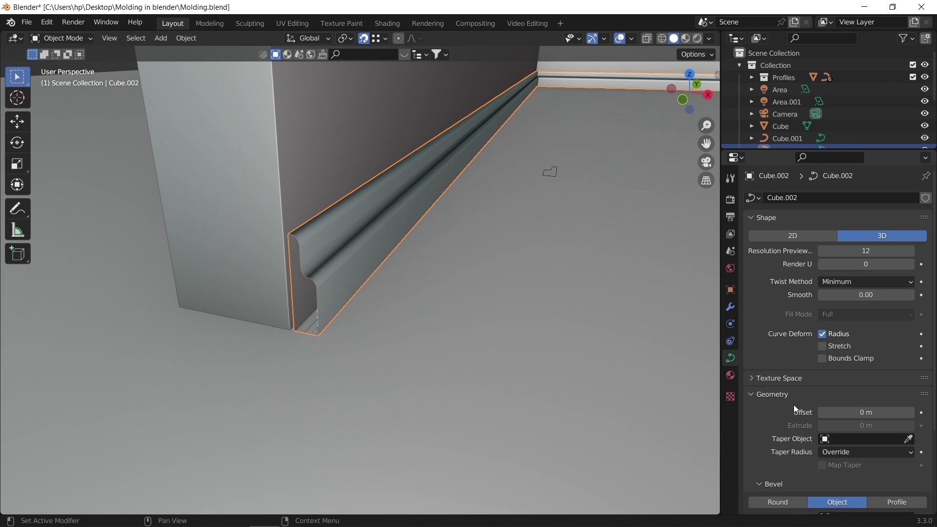
scroll(794, 405, "down", 5)
left_click(822, 423)
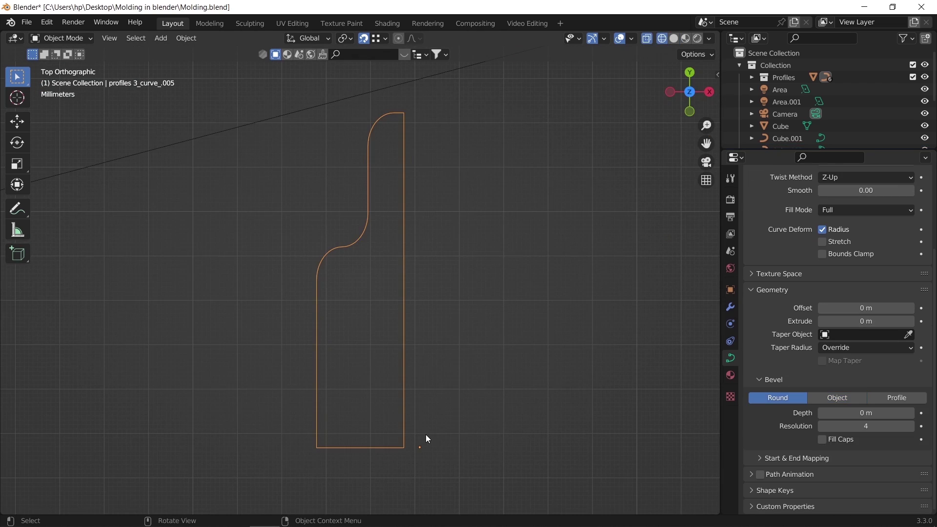
Place the 3D cursor on the stepped profile's lower corner on its straight side and set the curve's origin to it
left_click(17, 98)
left_click_drag(407, 449, 404, 447)
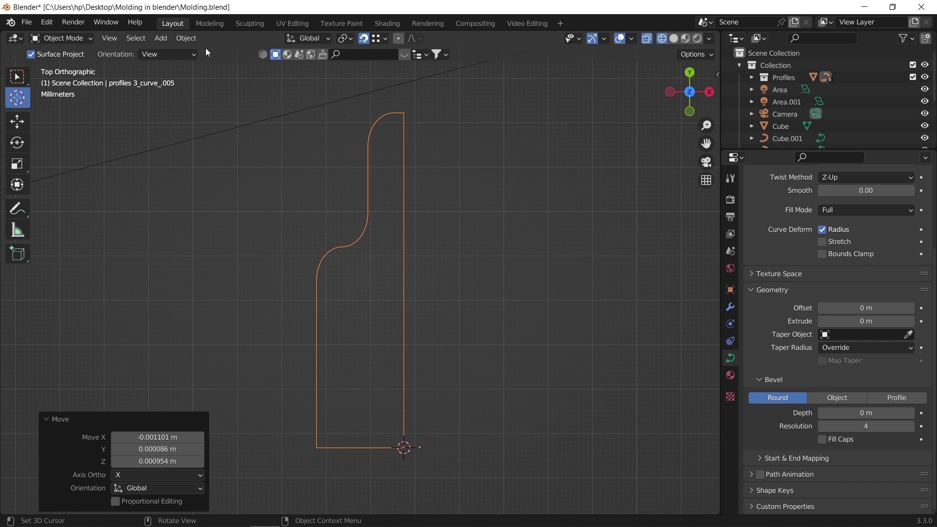
left_click(185, 38)
mouse_move(210, 63)
left_click(335, 91)
Return to solid shading and check how the baseboard and crown moldings fit along both walls
scroll(470, 230, "down", 5)
middle_click_drag(471, 230, 370, 278)
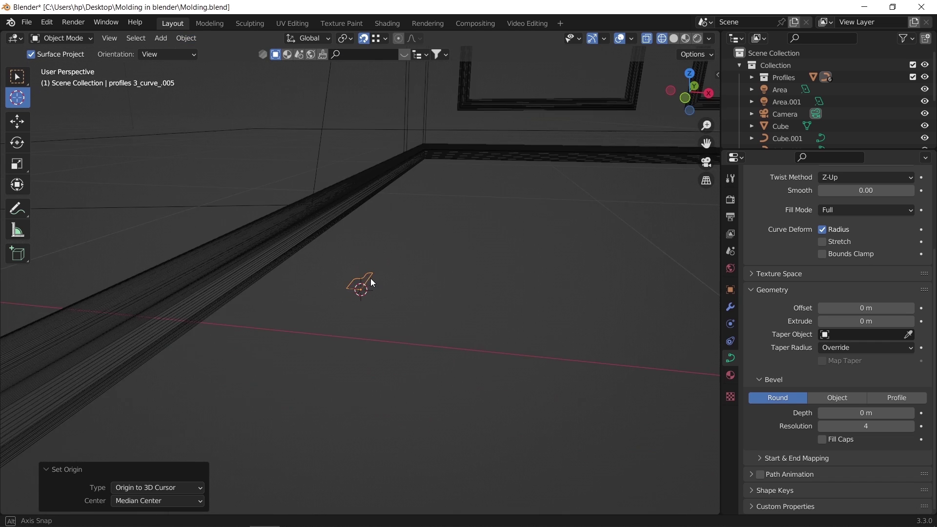
scroll(370, 279, "down", 2)
middle_click_drag(215, 366, 326, 314, "shift")
key("shift+z")
mouse_move(372, 349)
middle_mouse_down("shift")
mouse_move(419, 310)
mouse_move(317, 329)
middle_mouse_up("shift")
scroll(317, 329, "down", 6)
mouse_move(467, 333)
middle_mouse_down("shift")
mouse_move(423, 310)
mouse_move(147, 323)
mouse_move(541, 314)
mouse_move(488, 347)
mouse_move(434, 347)
mouse_move(478, 339)
middle_mouse_up("shift")
scroll(435, 346, "down", 4)
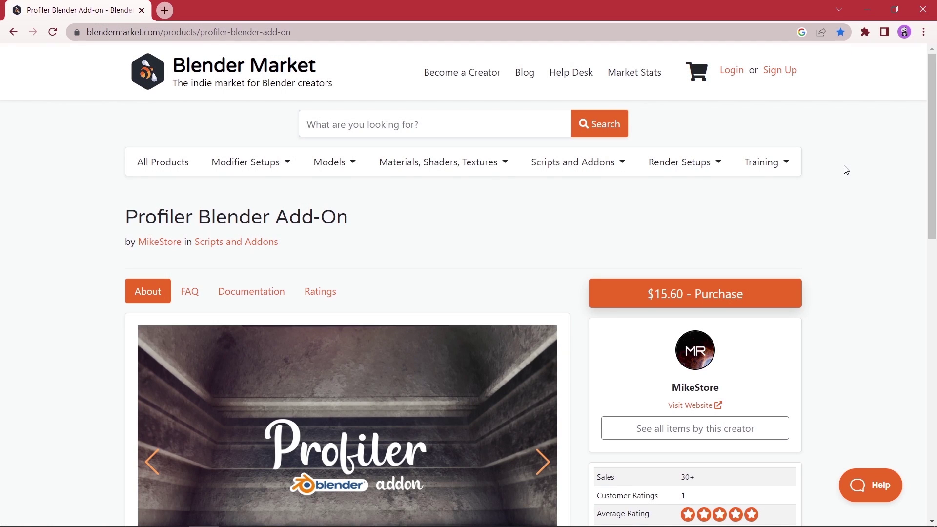
Switch to the browser and look through the Profiler add-on's description and preview images on Blender Market
scroll(845, 169, "down", 4)
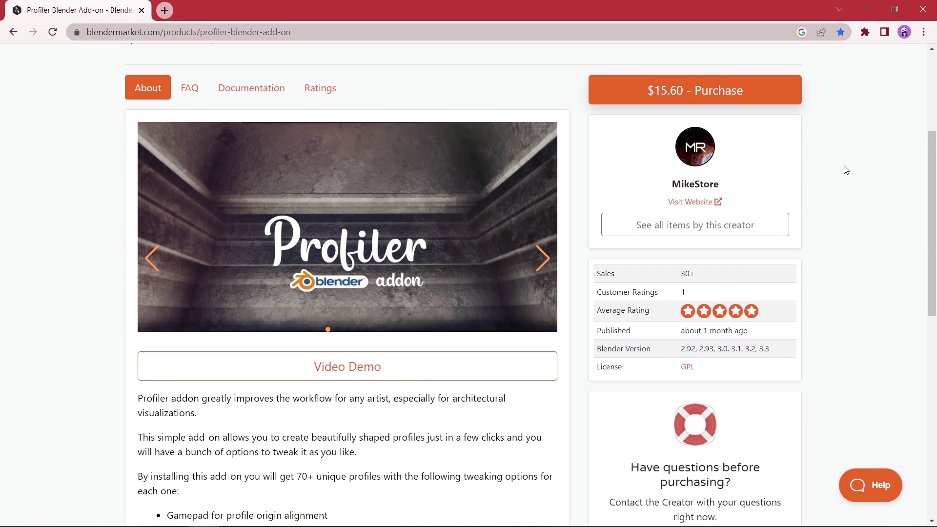
left_click(545, 258)
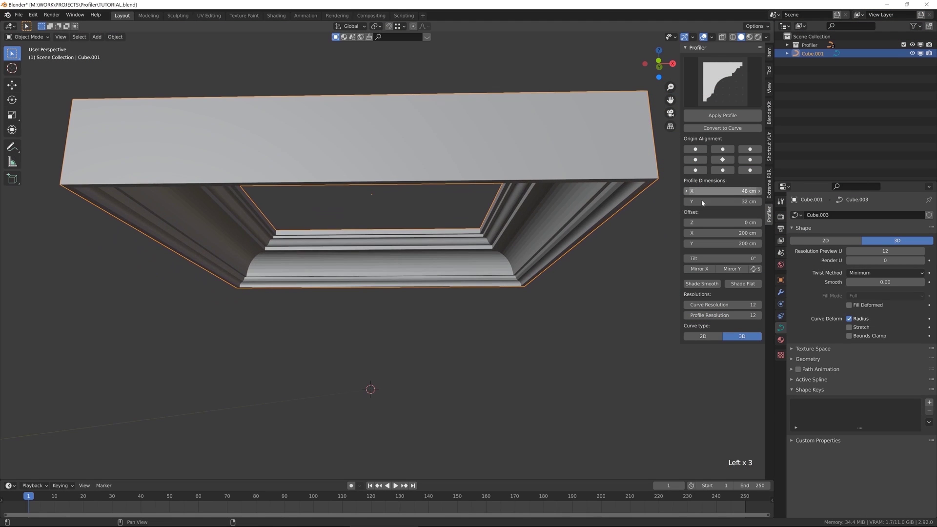
Replace the molding's profile with another shape from the Profiler add-on's profile library
middle_click_drag(571, 214, 593, 241)
left_click(723, 80)
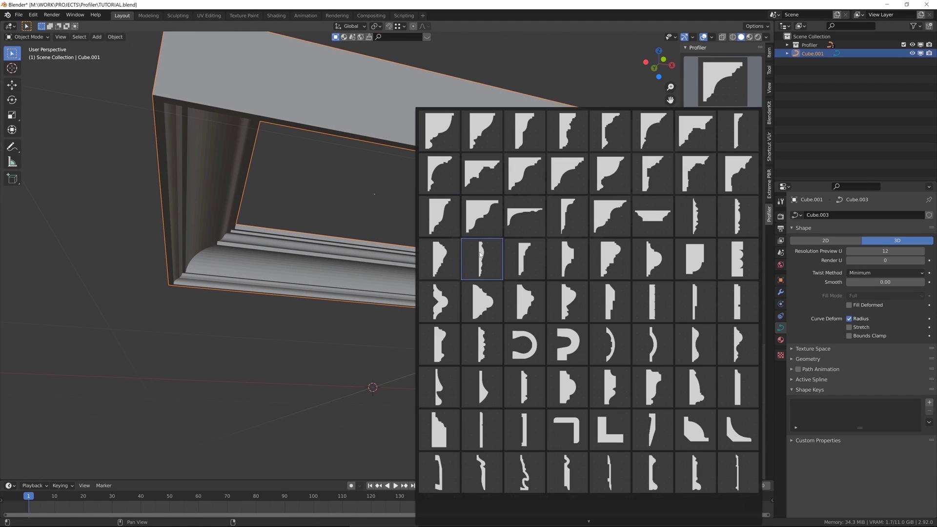
left_click(437, 246)
Enlarge the profile dimensions to X 76 cm and Y 48 cm
middle_click_drag(570, 242, 512, 234)
left_click_drag(722, 191, 737, 191)
middle_click_drag(468, 273, 429, 247)
scroll(461, 253, "up", 1)
scroll(460, 253, "down", 1)
Set the molding's offset to X 454 cm and Y 505 cm
left_click_drag(721, 233, 742, 233)
left_click_drag(723, 244, 742, 243)
scroll(545, 221, "down", 3)
Try the profile's lower-left and middle-left origin alignments, and set the origin alignment to bottom centre
left_click(695, 171)
left_click(696, 160)
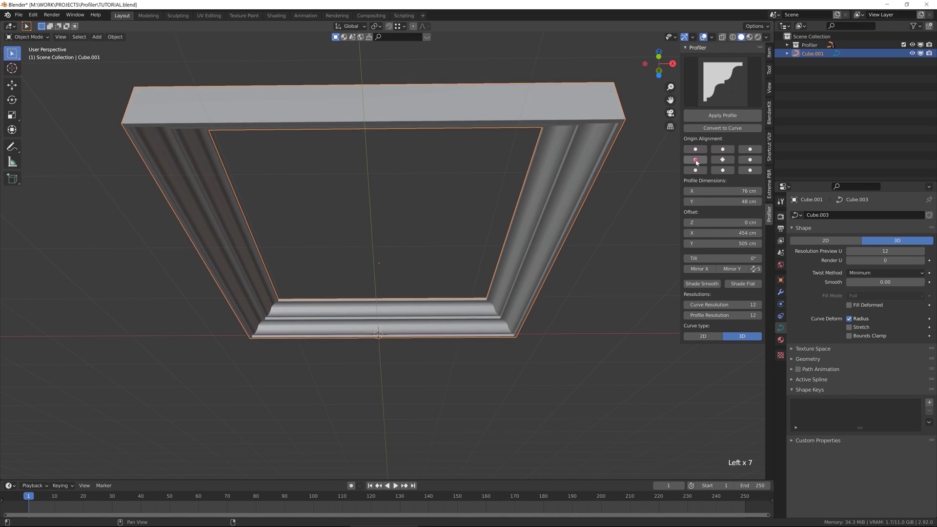
left_click(722, 171)
Examine the molding's outward-facing profile and its corner from the front and close up
key("KP_1")
scroll(493, 239, "down", 3)
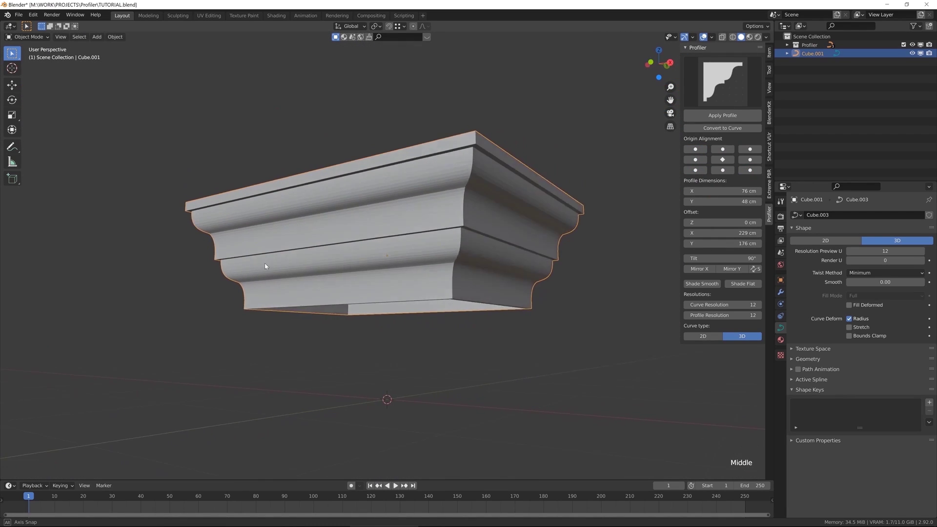
middle_click_drag(265, 263, 251, 267)
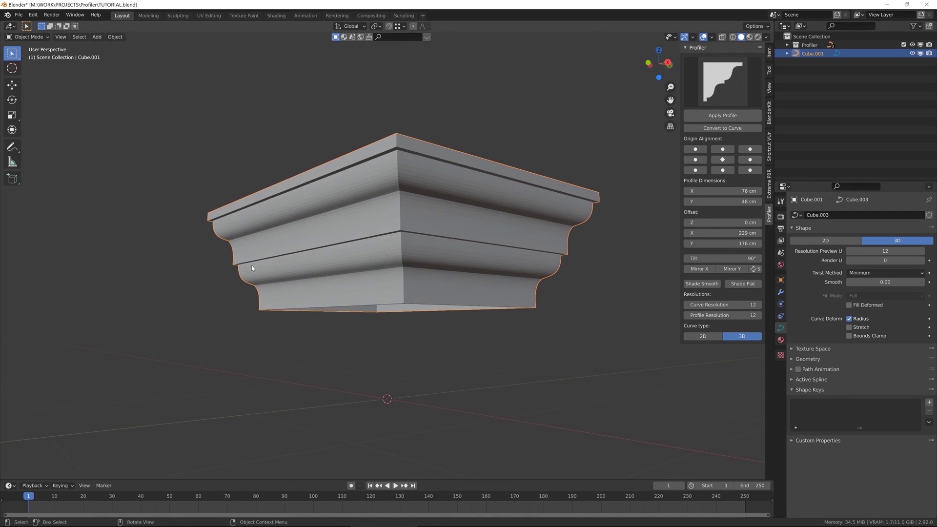
scroll(394, 189, "up", 2)
scroll(403, 197, "down", 2)
scroll(402, 197, "up", 2)
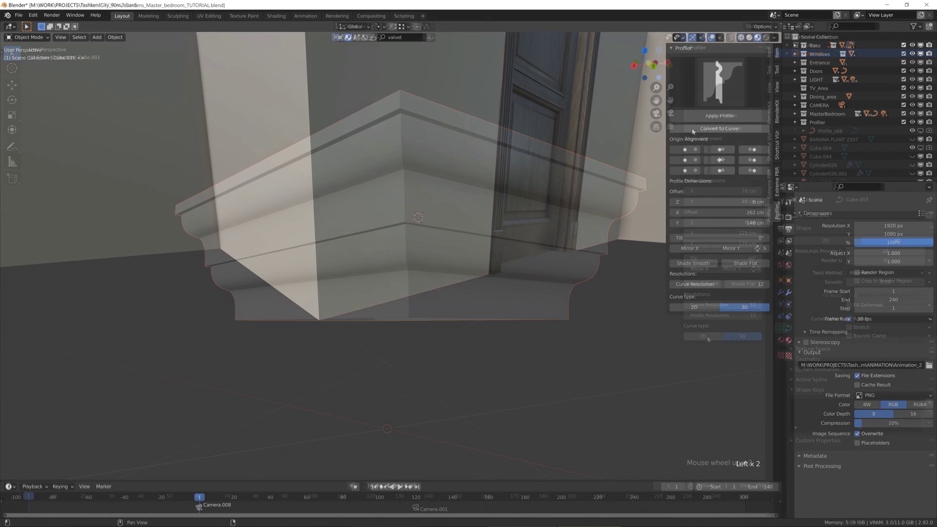
Apply the 1.6 cm by 10 cm baseboard profile around the room's wall base and select the resulting baseboard
left_click(719, 115)
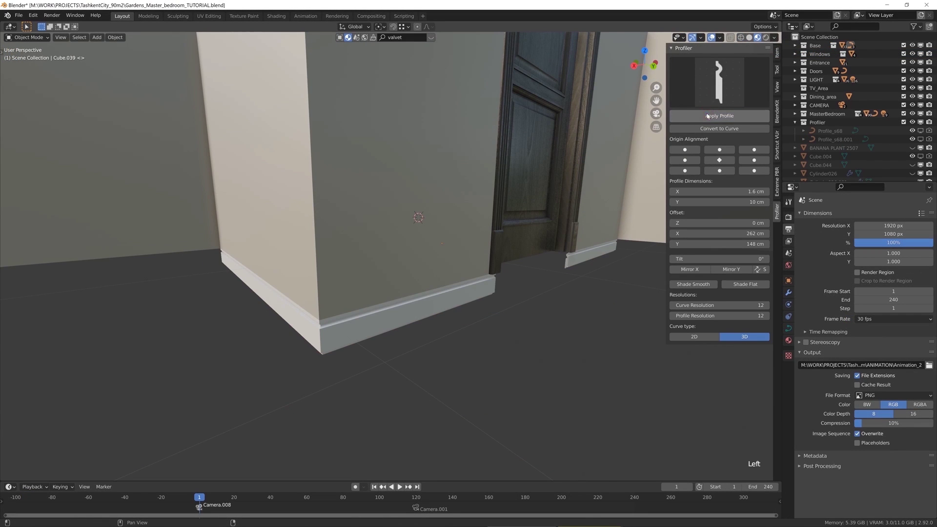
left_click(405, 324)
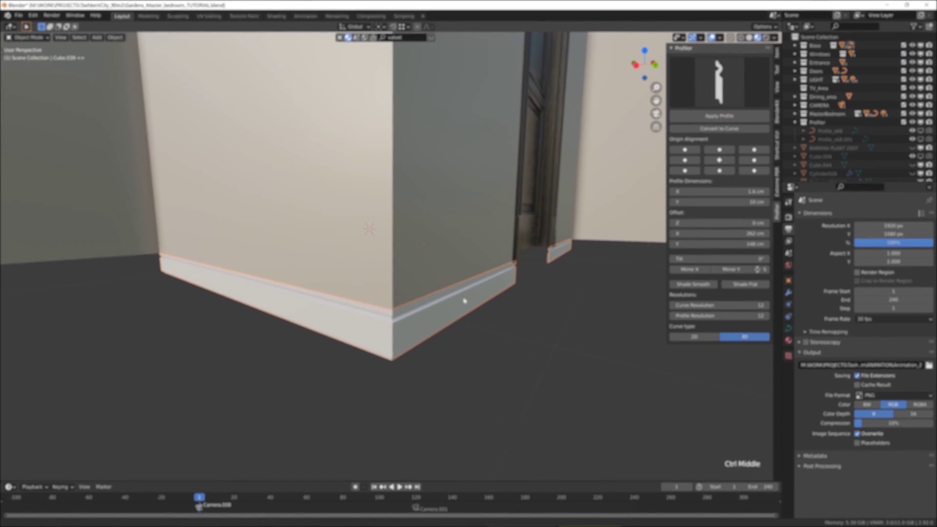